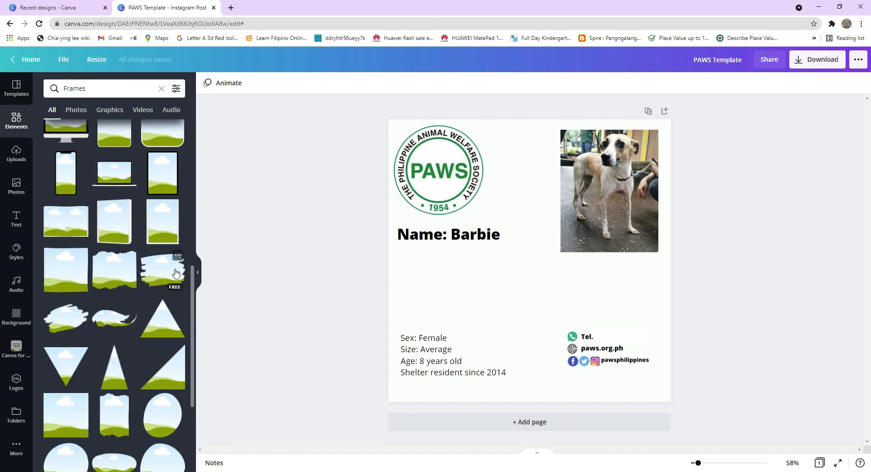
Place the dog photo inside a torn brush-stroke frame and position it beside the PAWS logo.
left_click_drag(367, 218, 449, 236)
left_click_drag(644, 155, 552, 225)
double_click(561, 236)
left_click(745, 187)
mouse_move(576, 259)
left_mouse_down()
mouse_move(594, 254)
mouse_move(564, 264)
mouse_move(589, 257)
left_mouse_up()
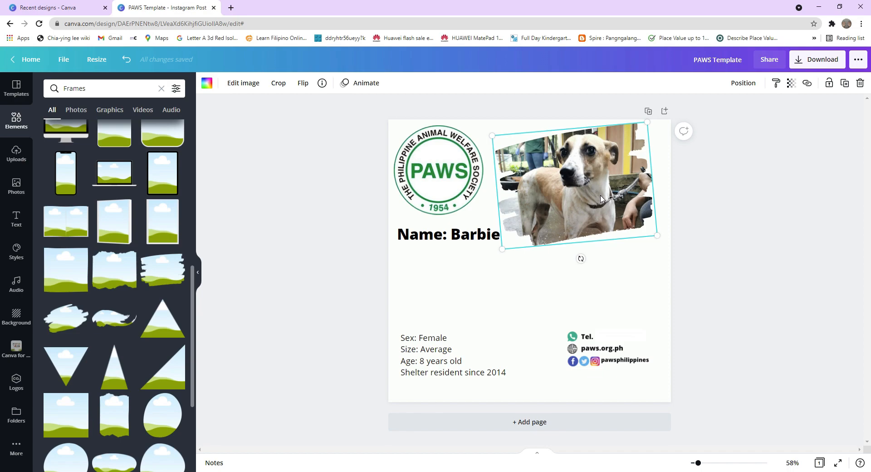
left_click(583, 267)
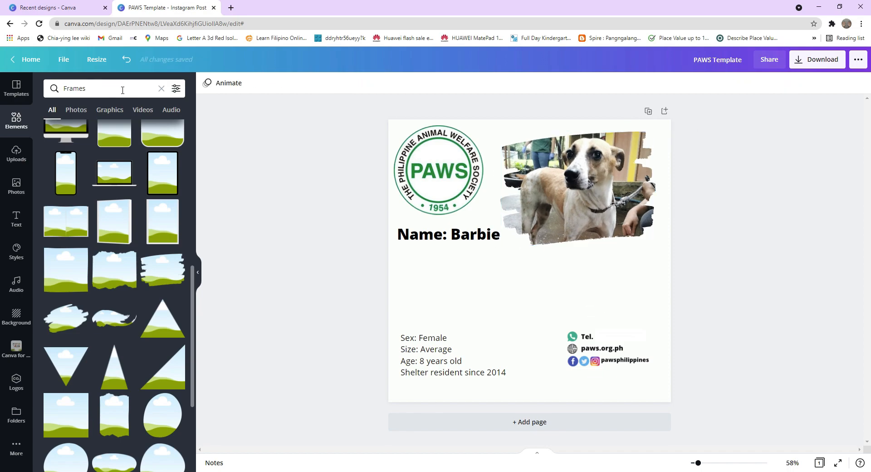
Search the elements for design and place a colorful geometric graphic in the card's top-left corner behind the logo.
left_click(120, 88)
type("d")
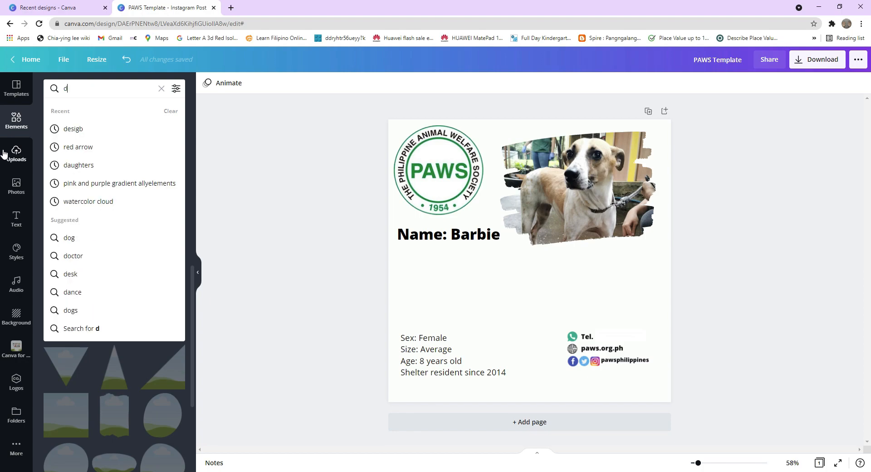
type("is")
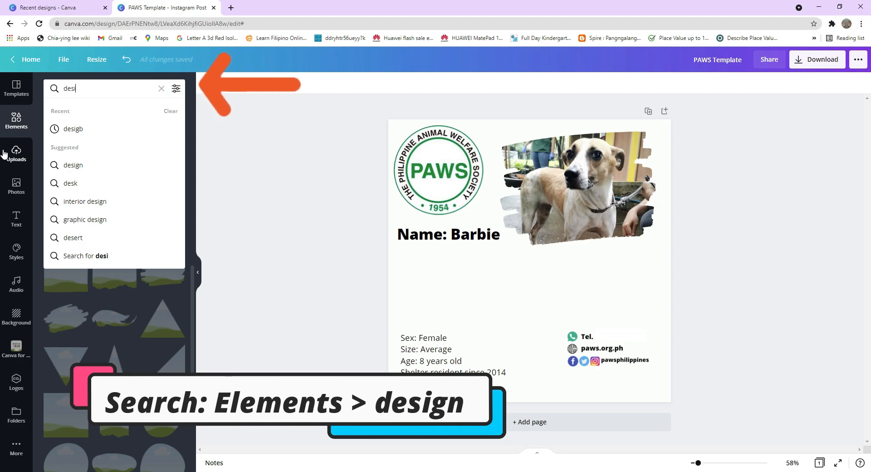
type("n")
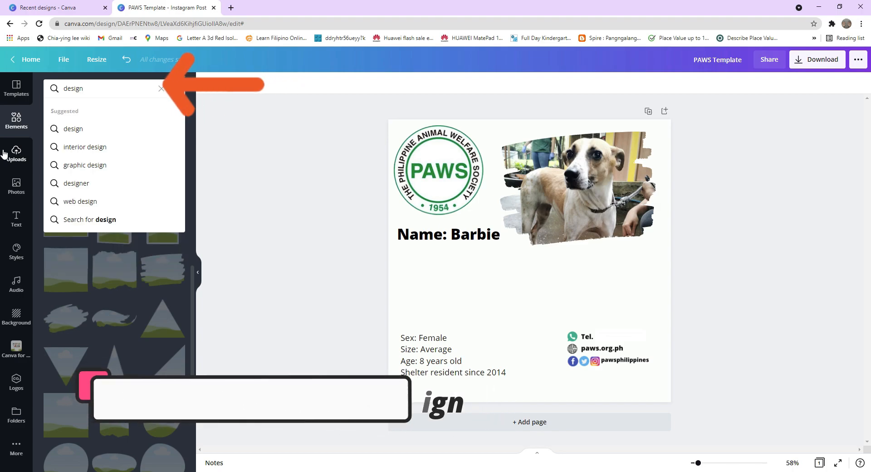
key("Return")
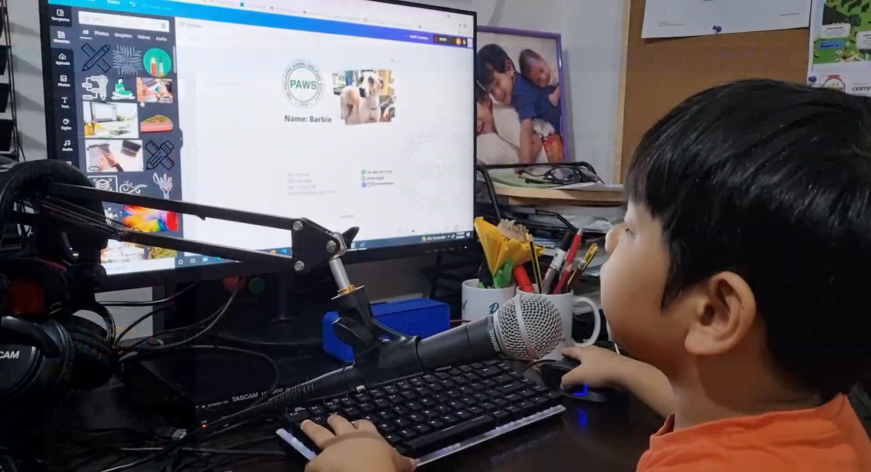
scroll(142, 104, "down", 12)
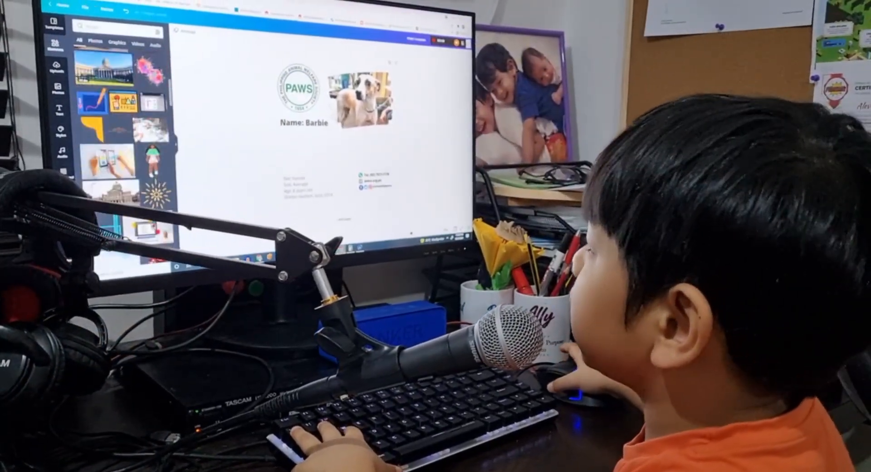
scroll(125, 136, "up", 3)
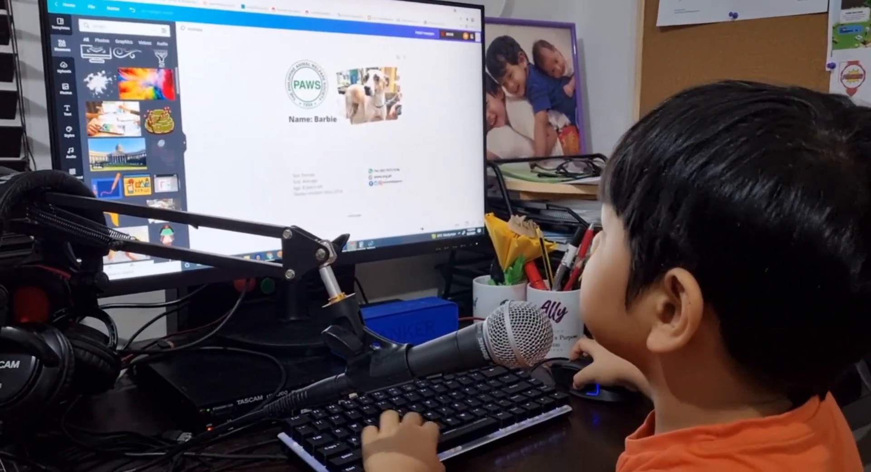
left_click_drag(163, 152, 332, 97)
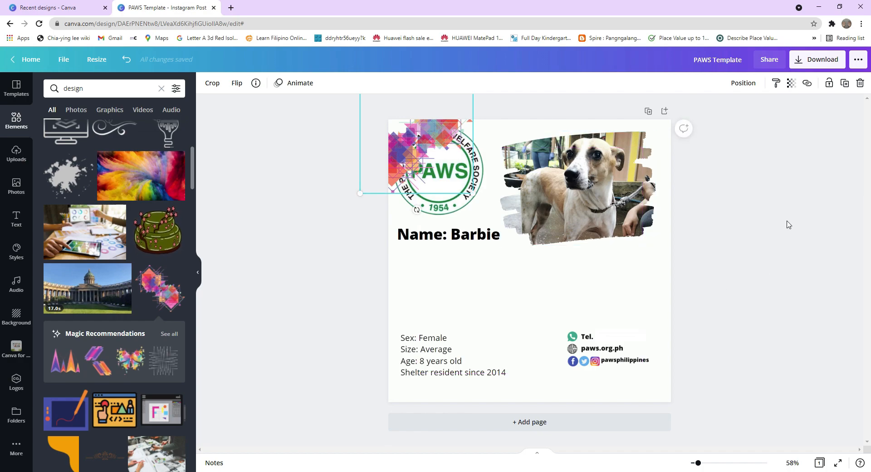
mouse_move(433, 197)
left_mouse_down()
mouse_move(442, 198)
mouse_move(429, 200)
left_mouse_up()
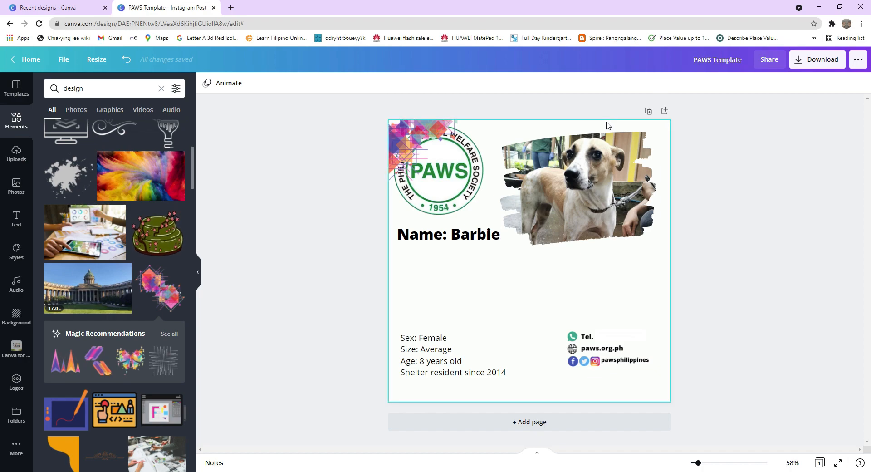
Add a purple square element and resize it into a panel behind the sex, size, age and shelter details.
scroll(54, 270, "down", 6)
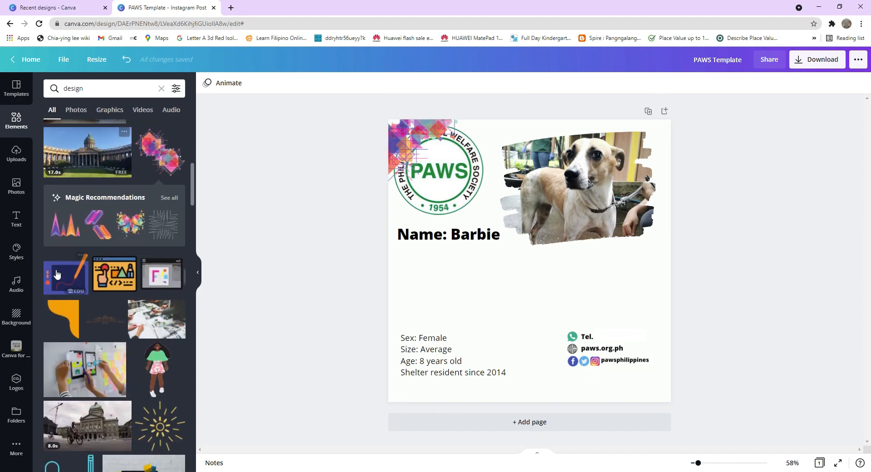
scroll(57, 273, "down", 10)
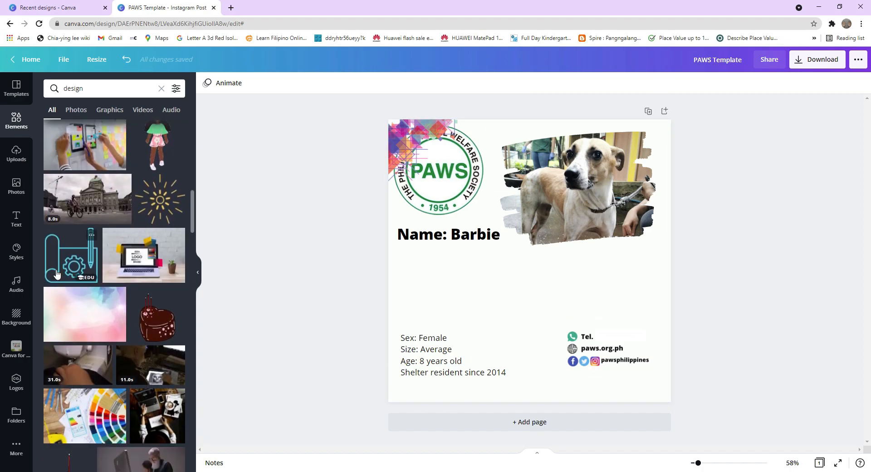
scroll(57, 274, "down", 7)
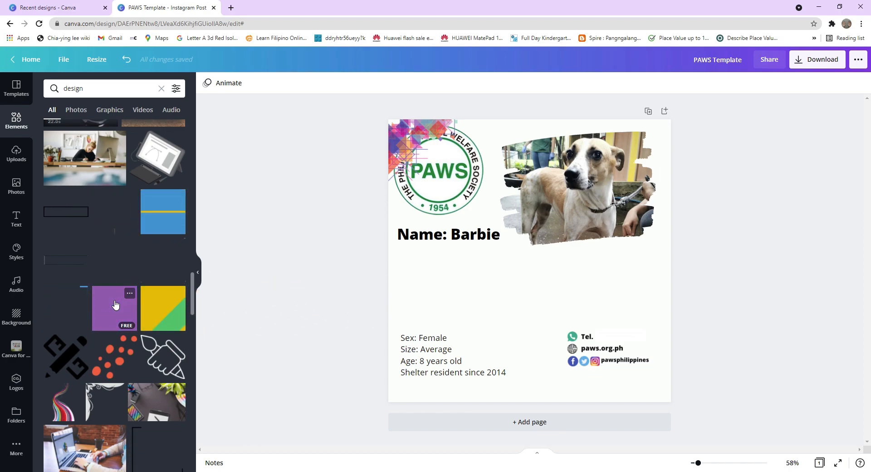
left_click_drag(274, 280, 520, 243)
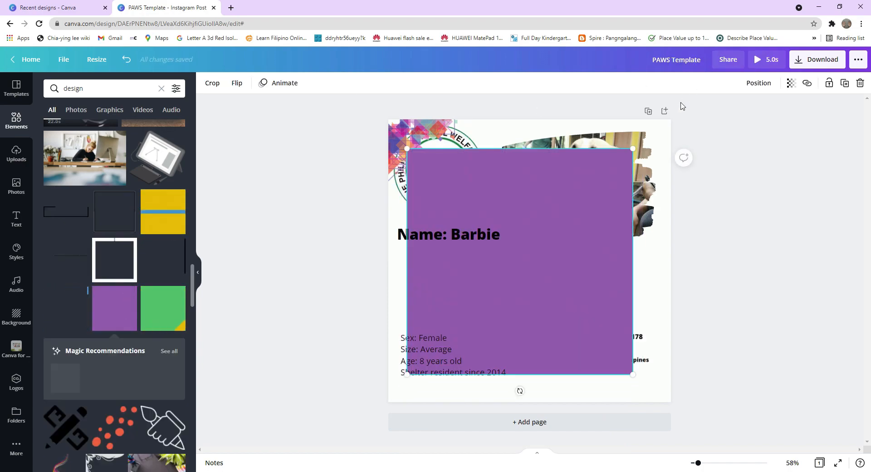
left_click_drag(624, 146, 538, 281)
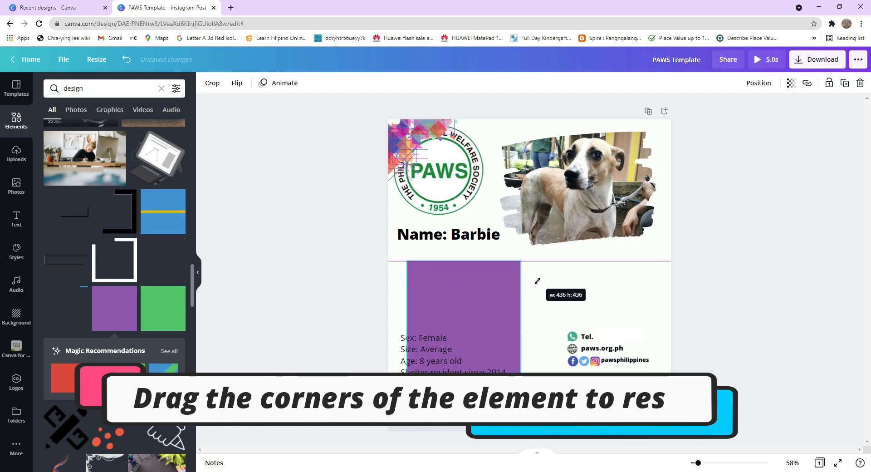
left_click_drag(452, 321, 439, 346)
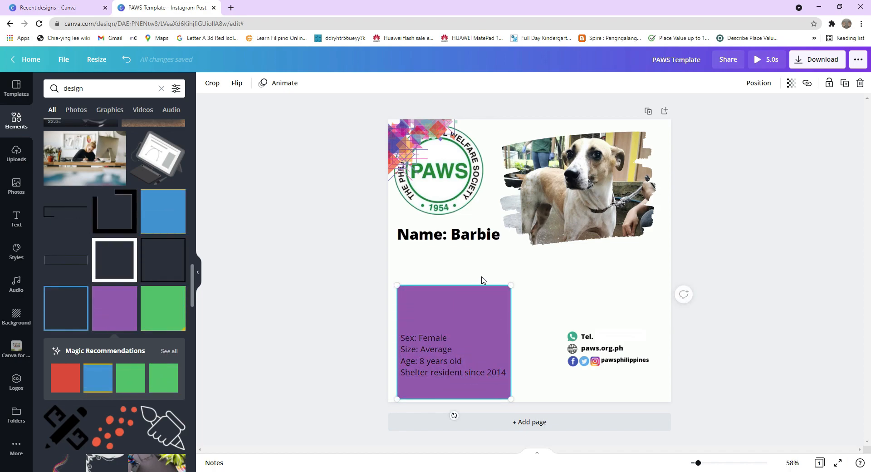
left_click_drag(512, 286, 551, 307)
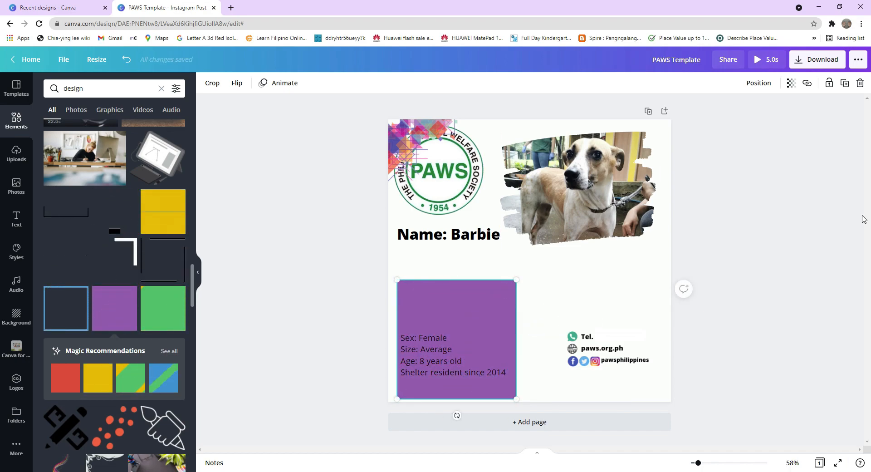
left_click(776, 262)
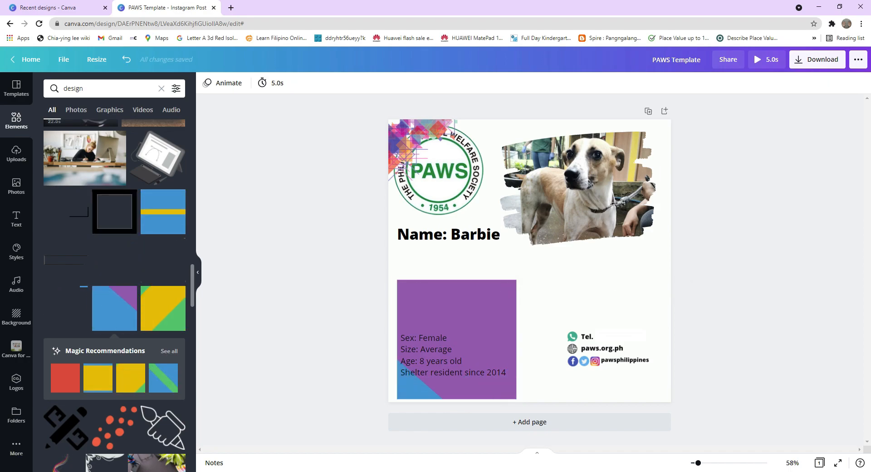
Add a multicolored leaf graphic and shrink it into the gap between the logo and the dog photo.
scroll(41, 344, "down", 10)
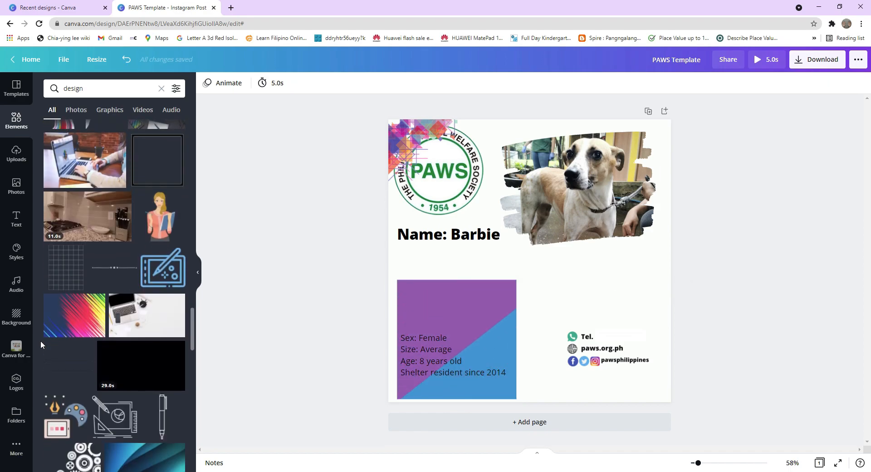
scroll(41, 345, "down", 3)
scroll(40, 344, "up", 6)
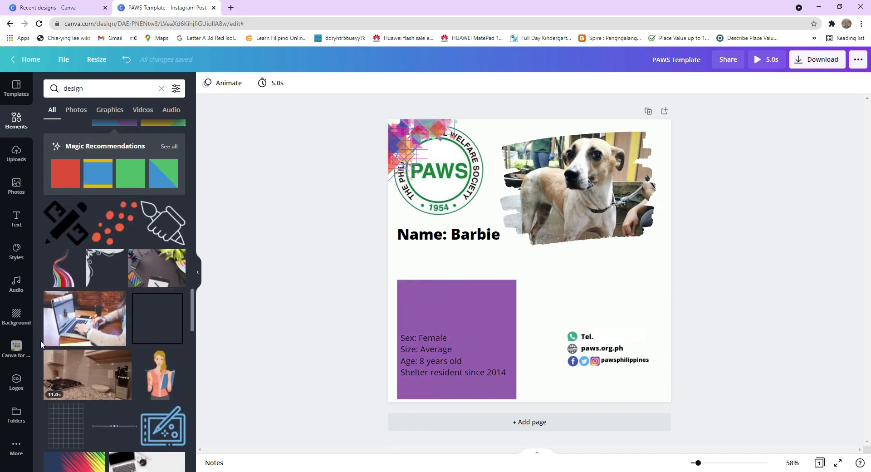
scroll(40, 344, "down", 6)
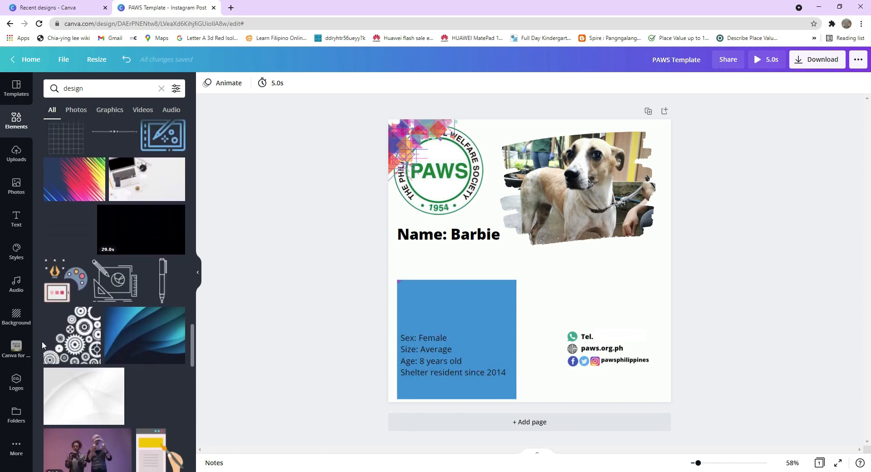
scroll(42, 344, "down", 5)
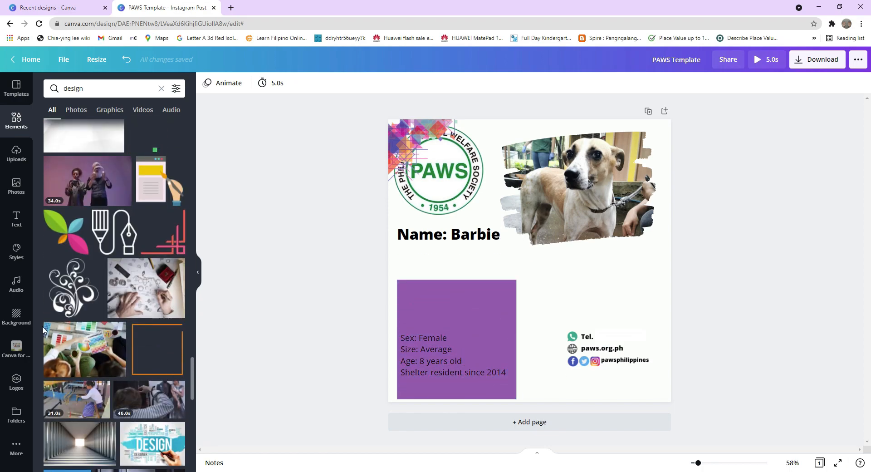
left_click_drag(66, 232, 495, 131)
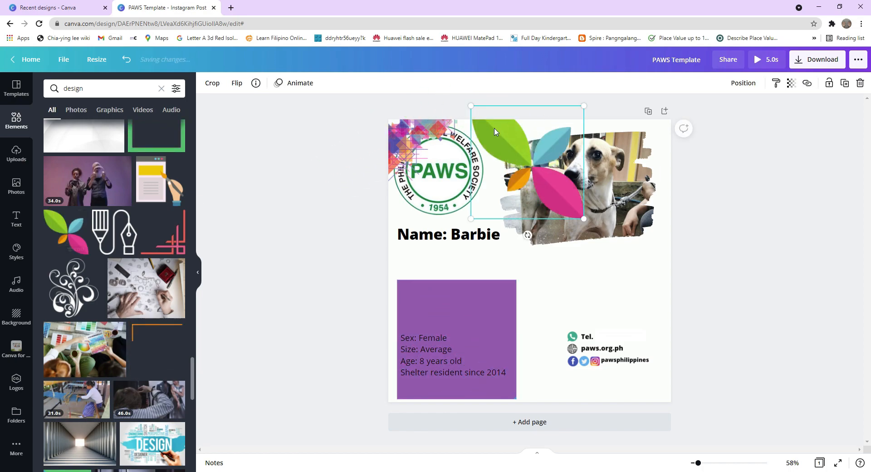
left_click_drag(539, 183, 525, 164)
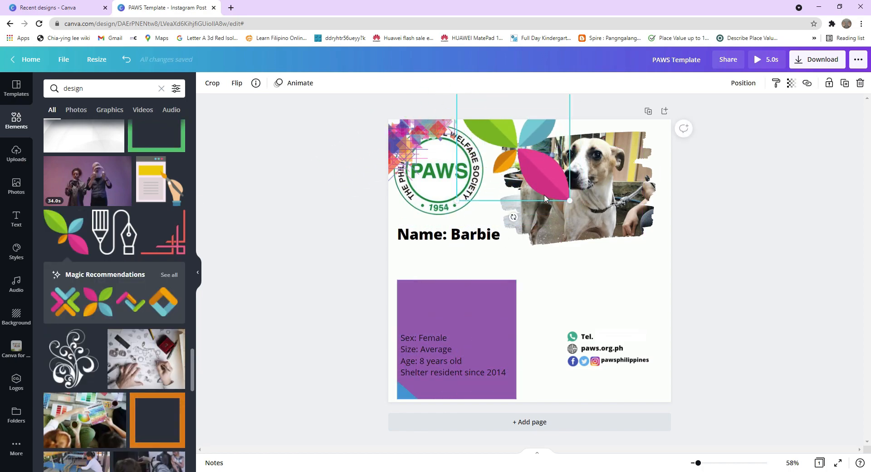
left_click_drag(570, 200, 546, 164)
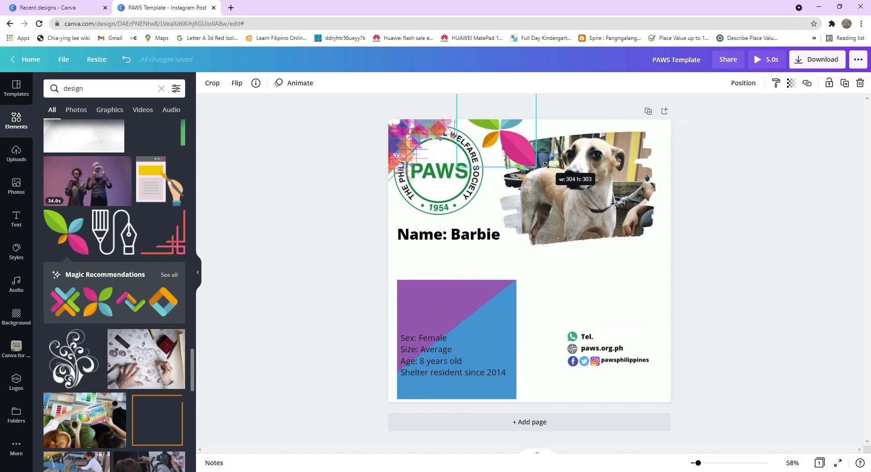
left_click_drag(504, 142, 517, 165)
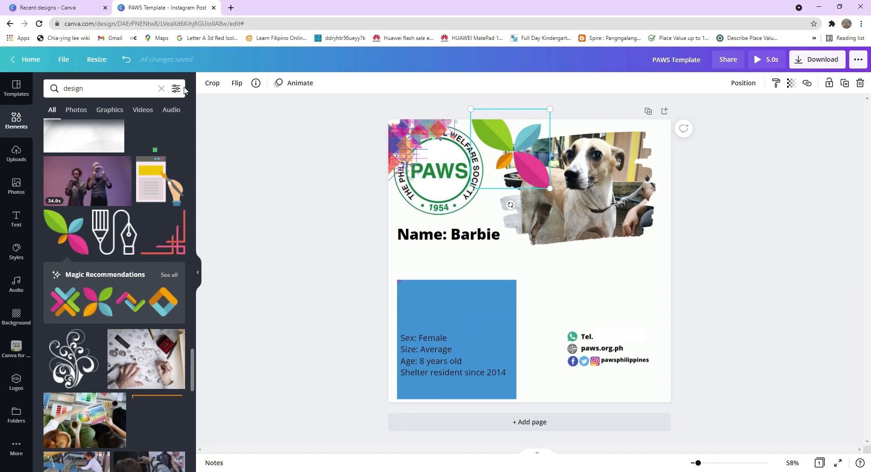
Flip the leaf graphic horizontally and nudge it up to the card's top edge.
left_click(237, 84)
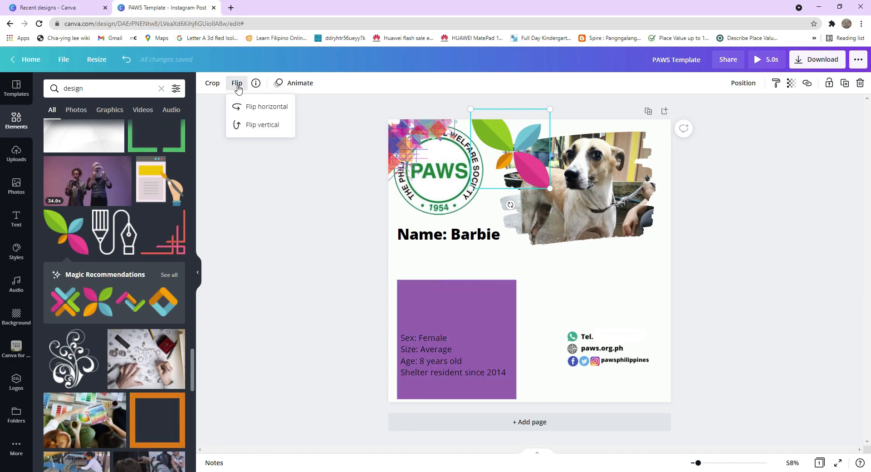
left_click(244, 109)
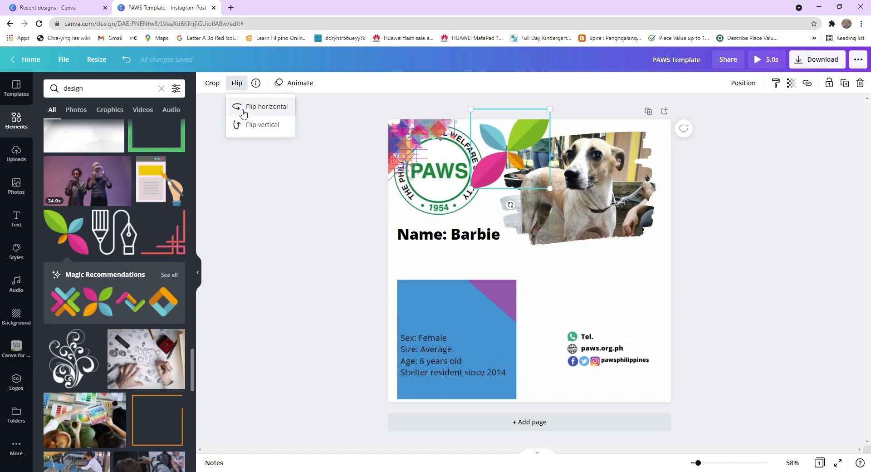
left_click_drag(496, 133, 500, 146)
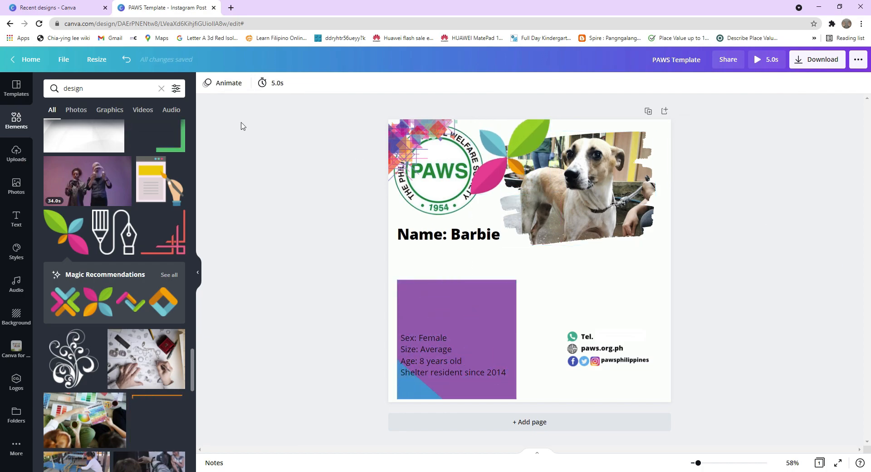
Add a blue bar shape behind the Name: Barbie heading as a banner.
scroll(78, 241, "down", 4)
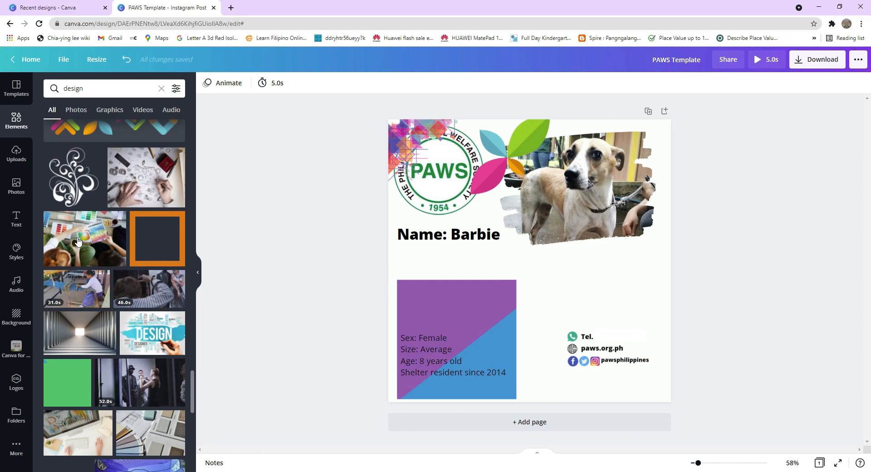
scroll(78, 241, "down", 2)
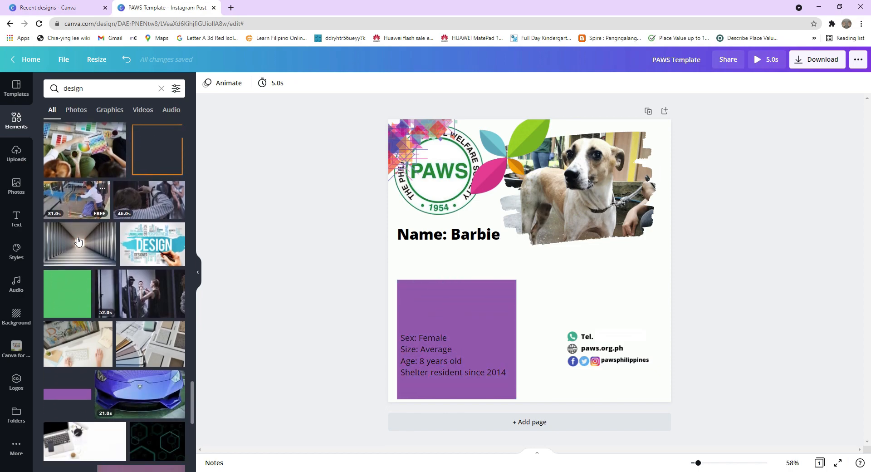
scroll(78, 241, "down", 2)
scroll(187, 292, "down", 6)
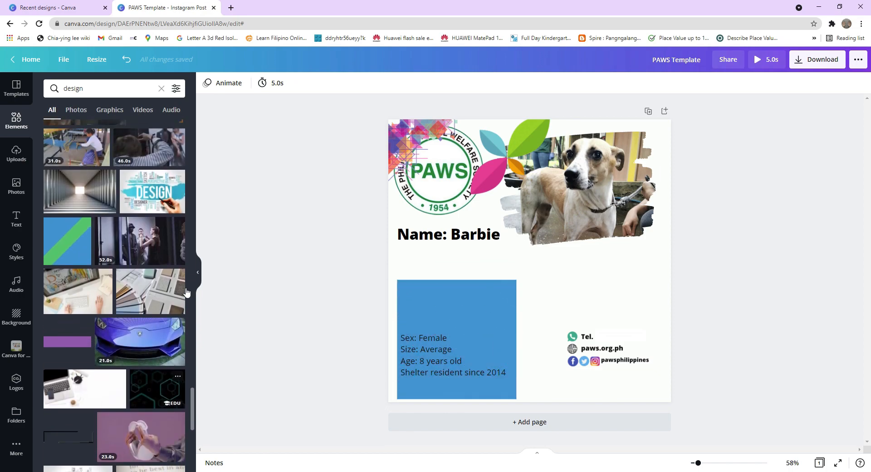
scroll(187, 292, "down", 4)
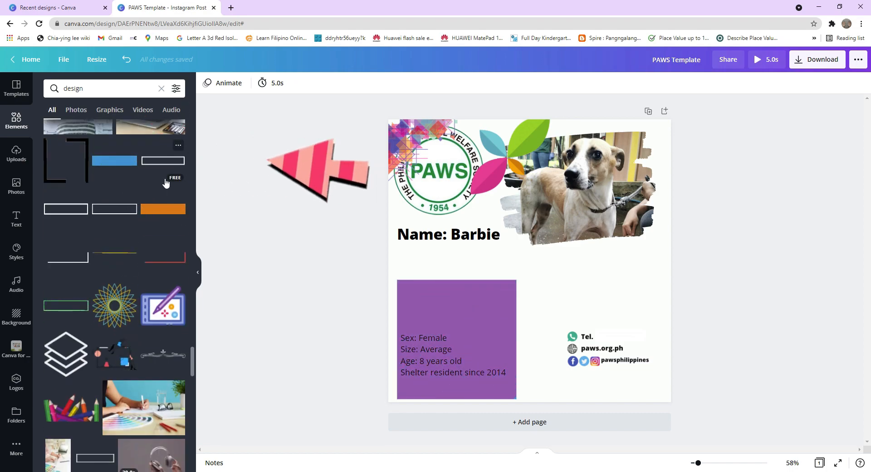
left_click_drag(117, 161, 486, 206)
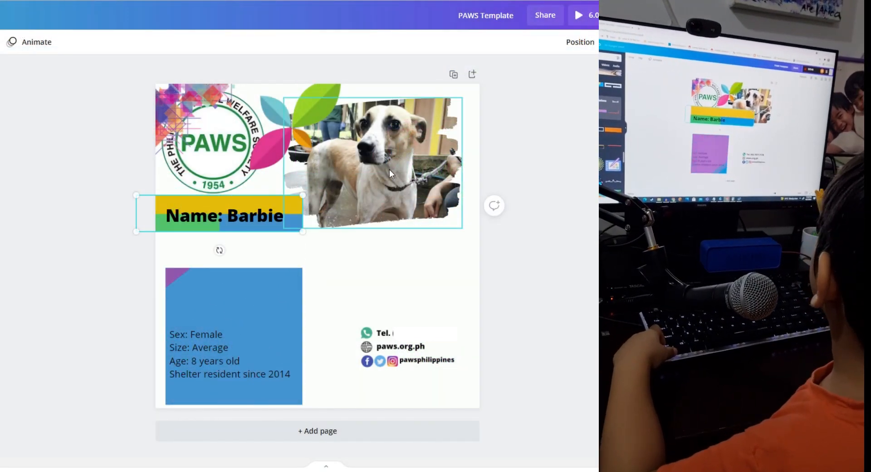
left_click(582, 187)
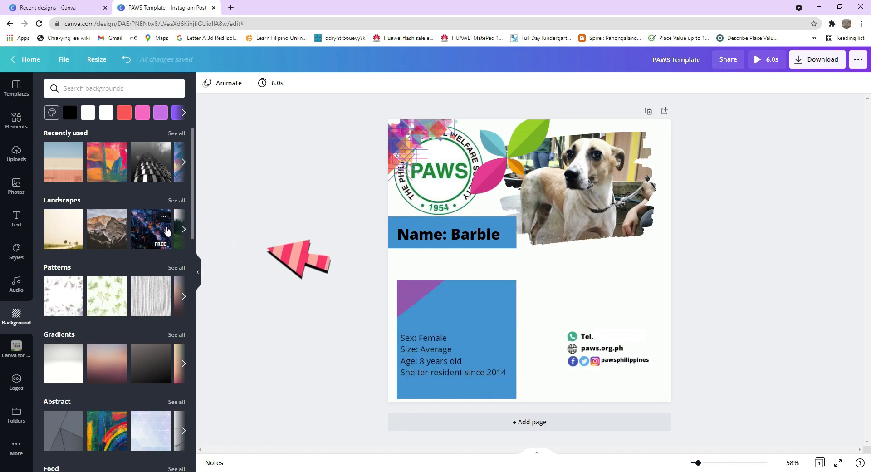
Apply a floral pattern as the card's background.
left_click_drag(167, 230, 454, 202)
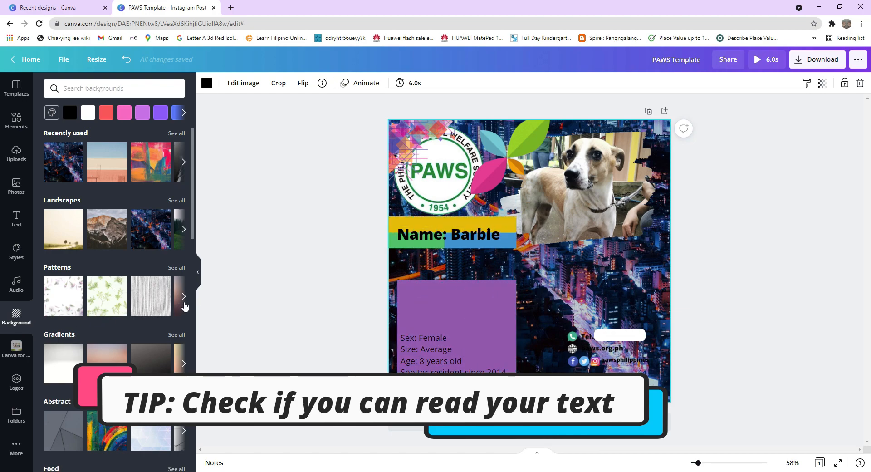
left_click(184, 299)
left_click_drag(128, 302, 443, 196)
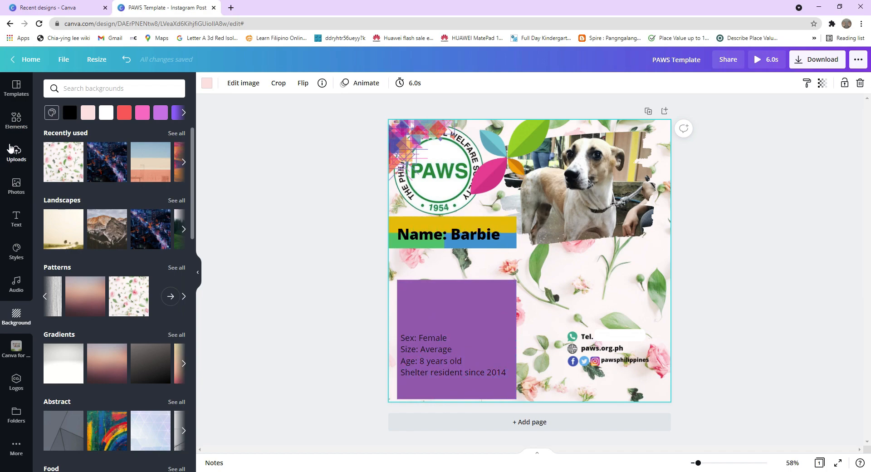
Browse the Elements results for the design search to look for decorative graphics.
left_click(17, 120)
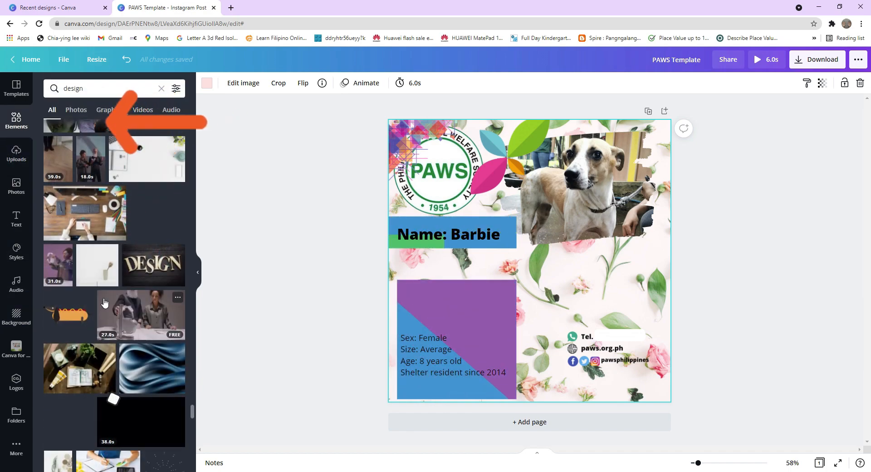
scroll(162, 209, "down", 10)
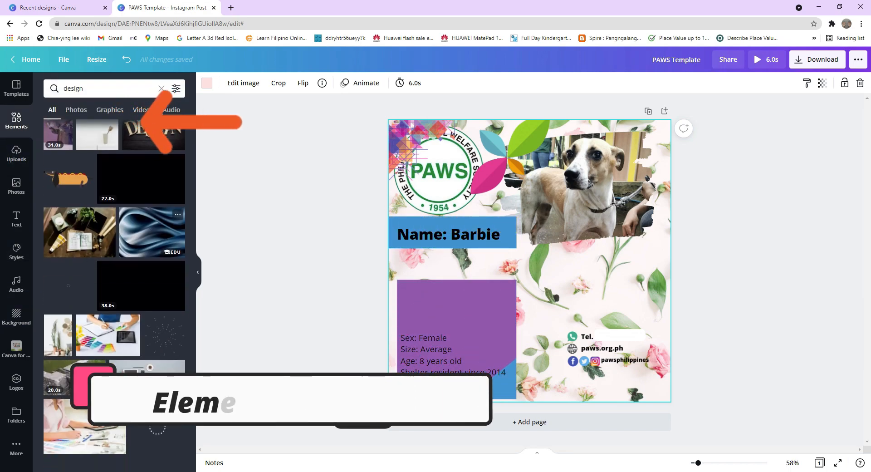
scroll(146, 201, "down", 10)
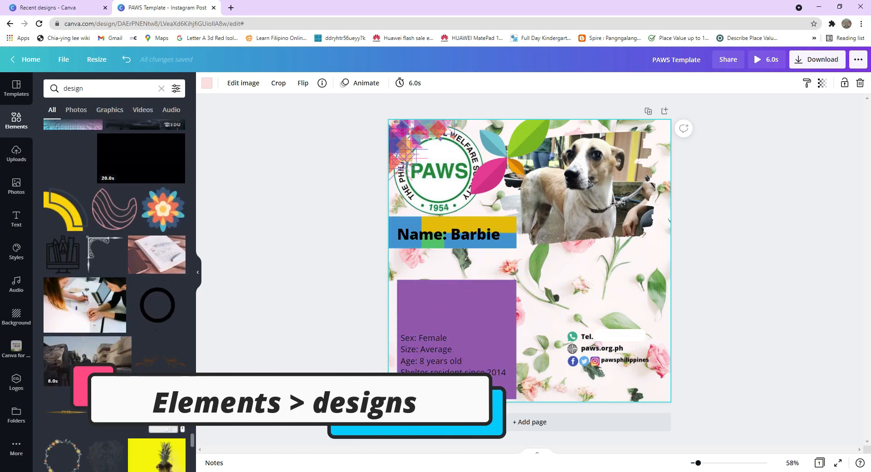
scroll(115, 241, "down", 10)
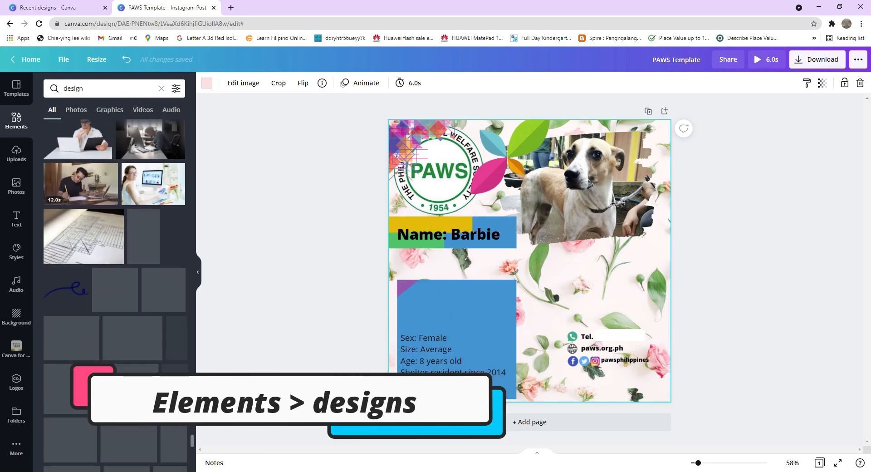
scroll(114, 272, "down", 10)
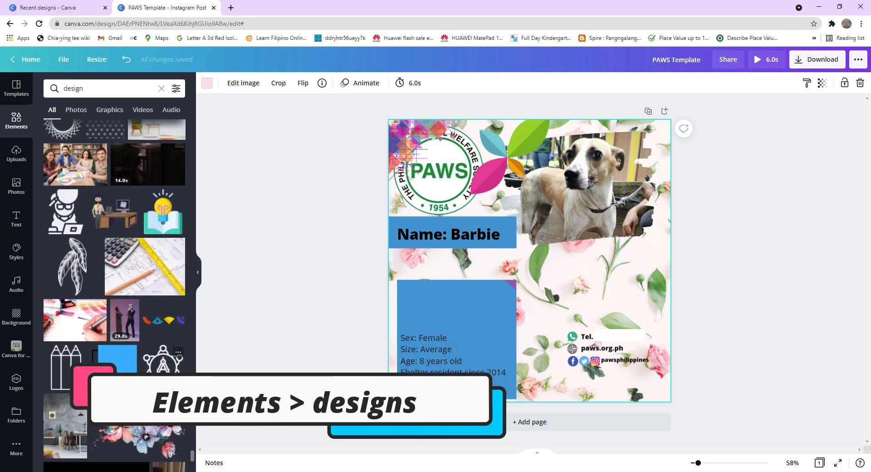
scroll(115, 273, "up", 8)
scroll(174, 393, "down", 5)
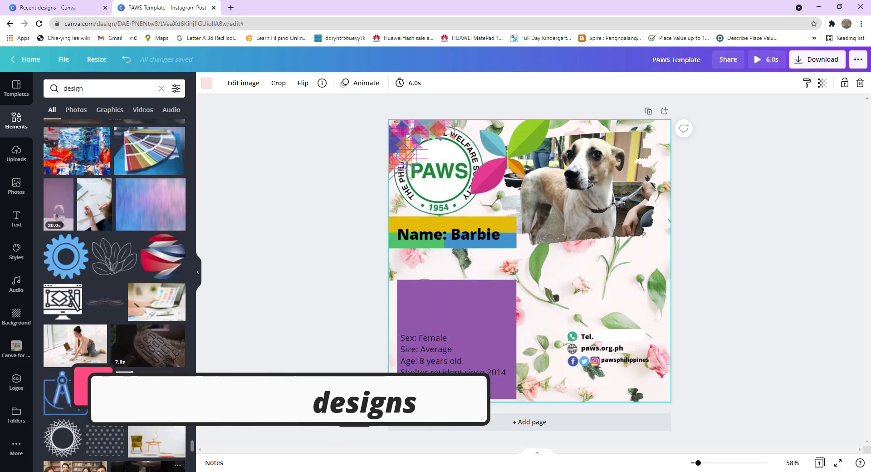
scroll(173, 393, "down", 3)
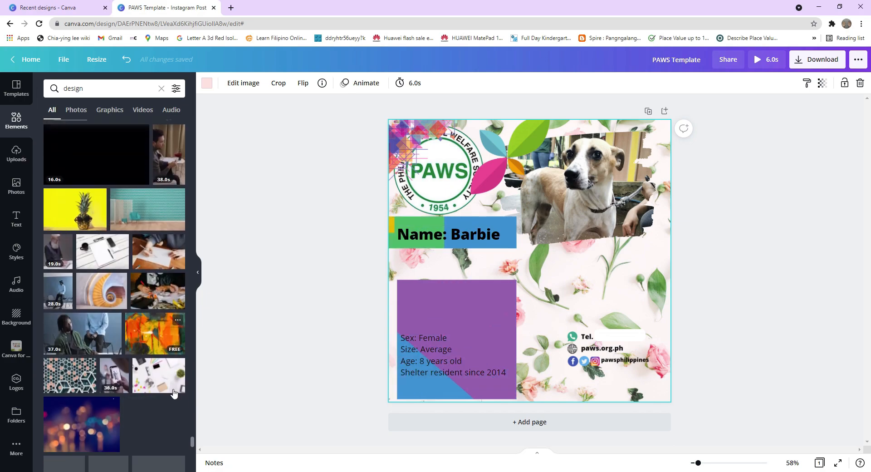
scroll(145, 295, "up", 8)
scroll(139, 273, "down", 3)
scroll(138, 274, "down", 10)
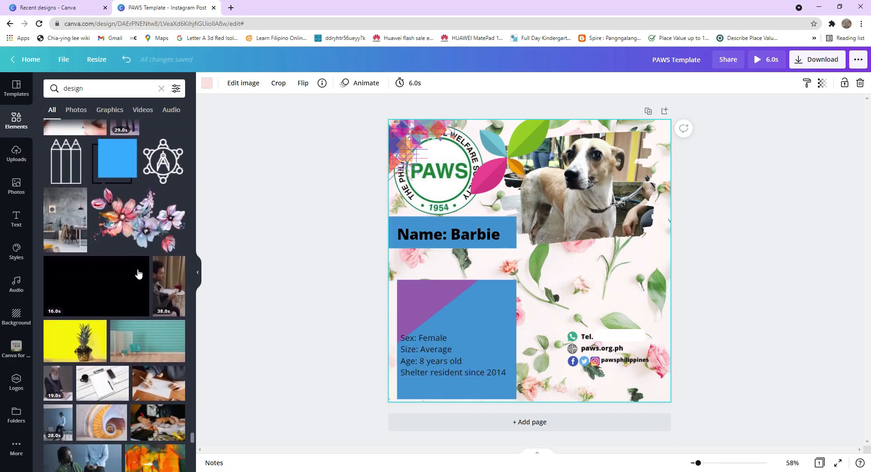
scroll(138, 274, "down", 10)
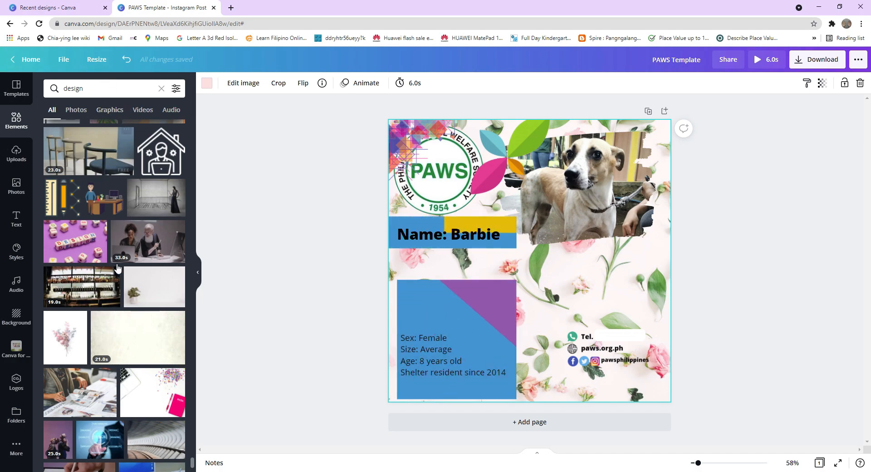
scroll(91, 257, "down", 1)
scroll(92, 257, "down", 3)
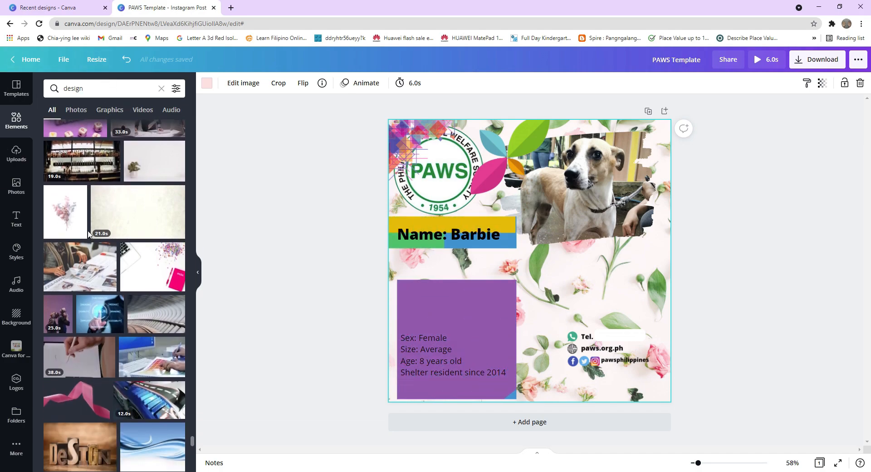
scroll(91, 227, "down", 5)
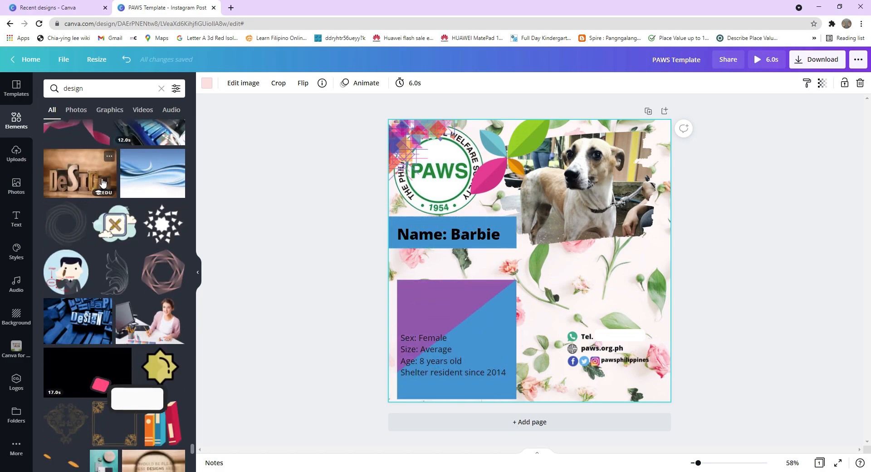
Add a purple rectangle and resize it over the lower right part of the card.
key("r")
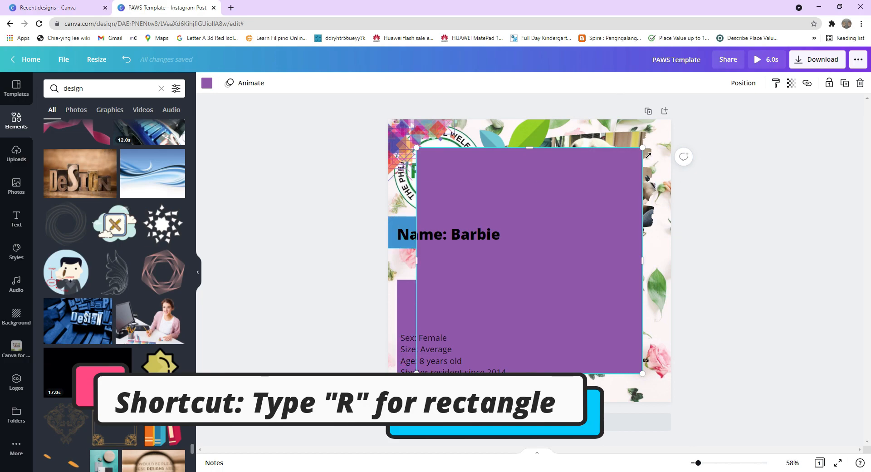
left_click_drag(598, 232, 656, 296)
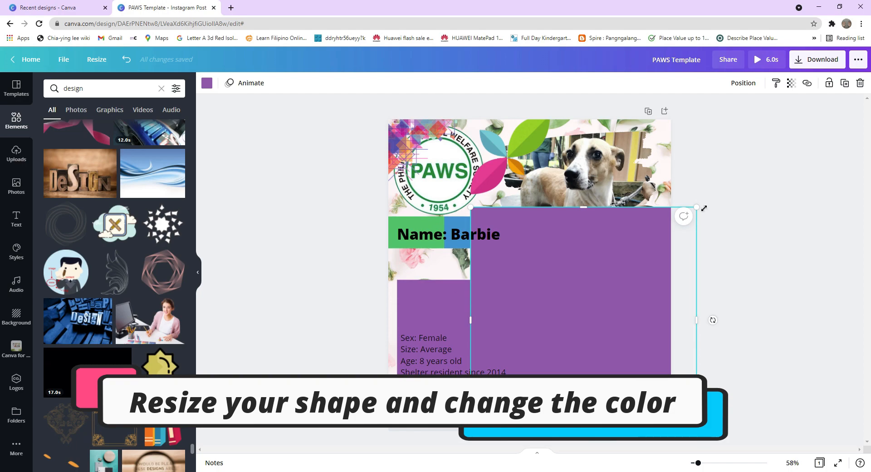
left_click_drag(704, 208, 672, 243)
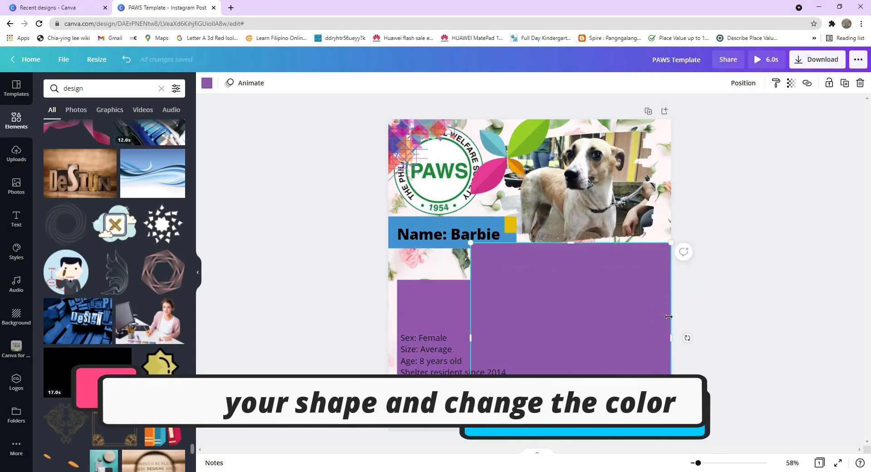
left_click_drag(642, 335, 652, 291)
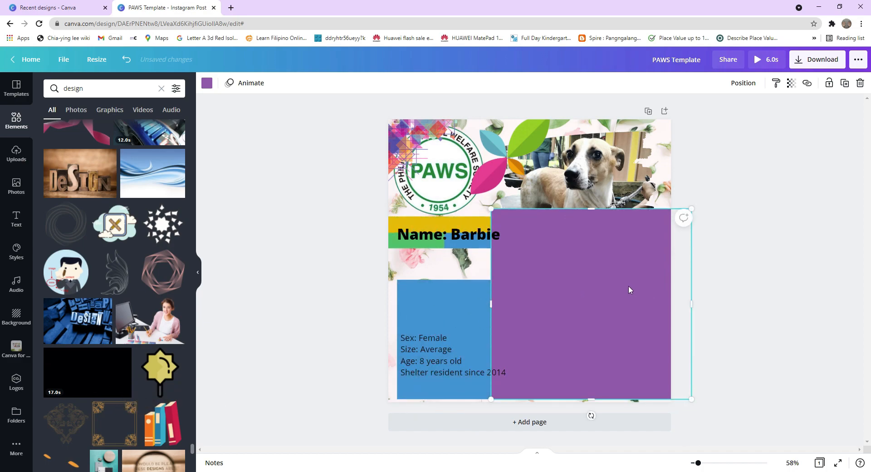
Send the purple rectangle backward several layers so it sits behind the dog photo and contact details.
right_click(629, 286)
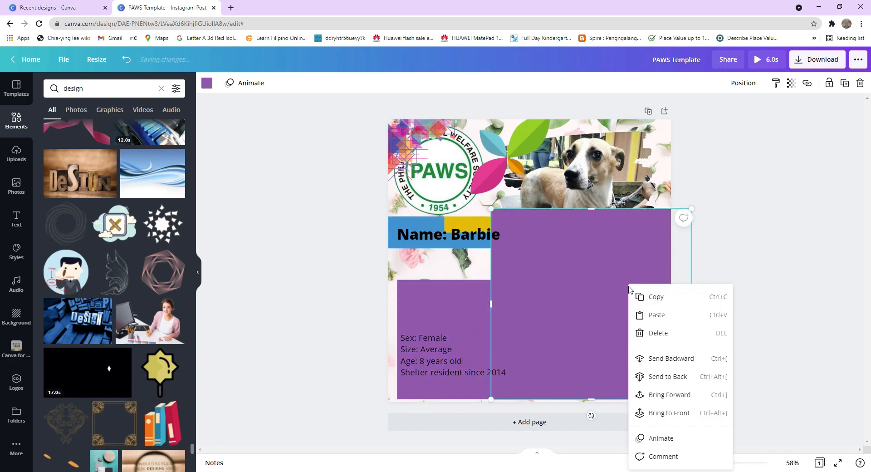
left_click(690, 359)
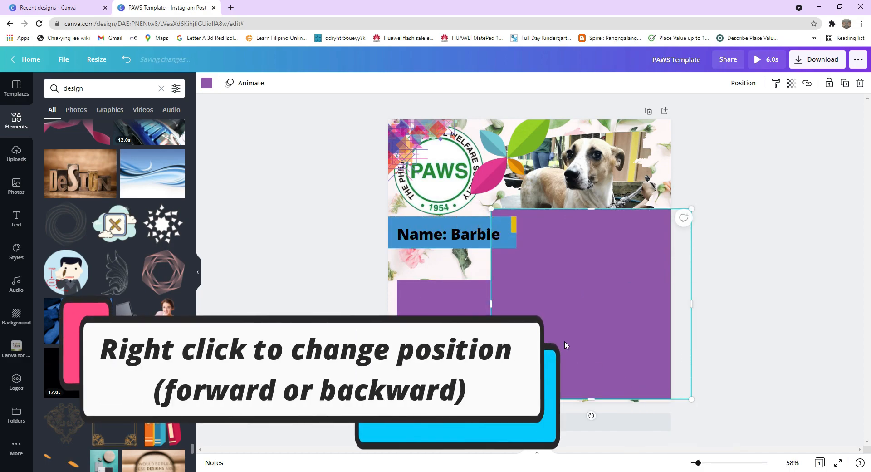
right_click(610, 323)
left_click(667, 365)
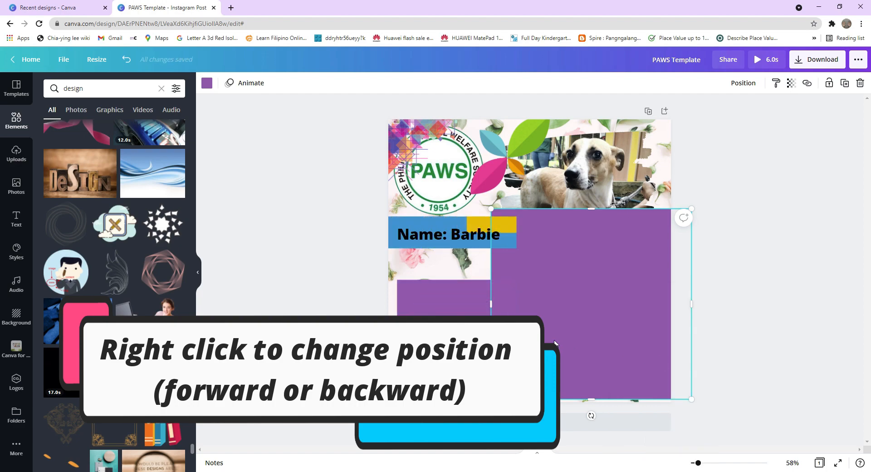
right_click(555, 343)
left_click(614, 359)
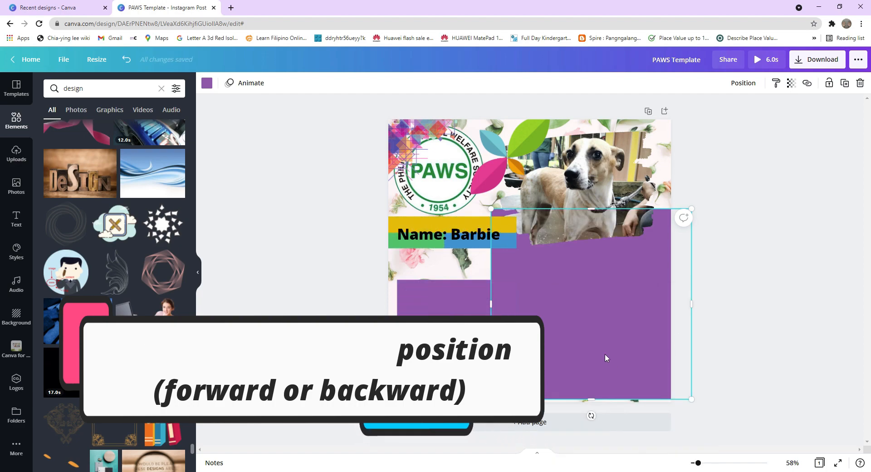
right_click(600, 351)
left_click(637, 355)
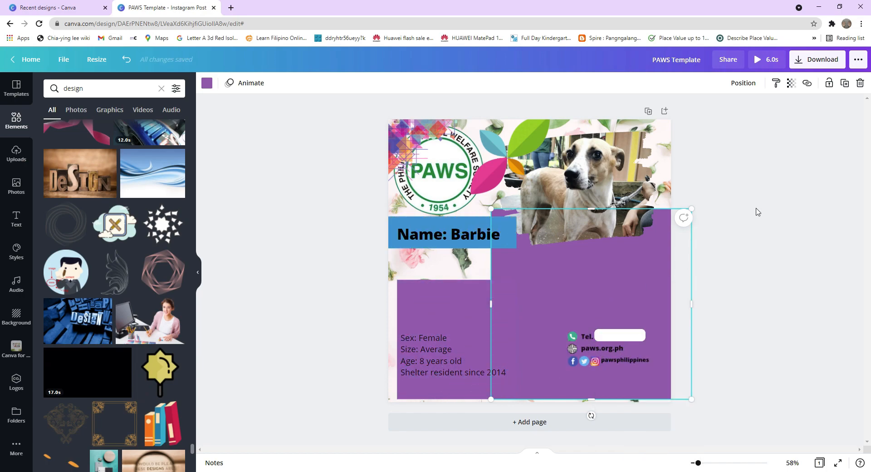
Shrink and reposition the purple rectangle into a panel behind the contact details in the bottom corner.
left_click_drag(692, 209, 612, 300)
left_click_drag(628, 344, 683, 337)
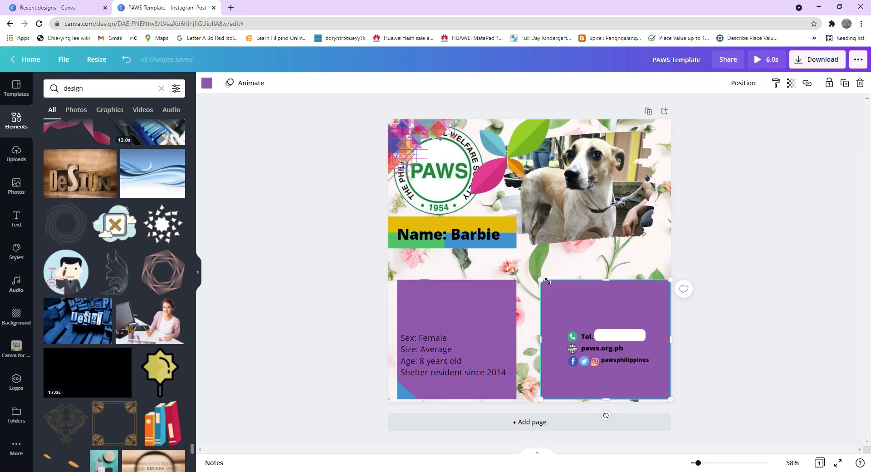
left_click_drag(548, 281, 615, 323)
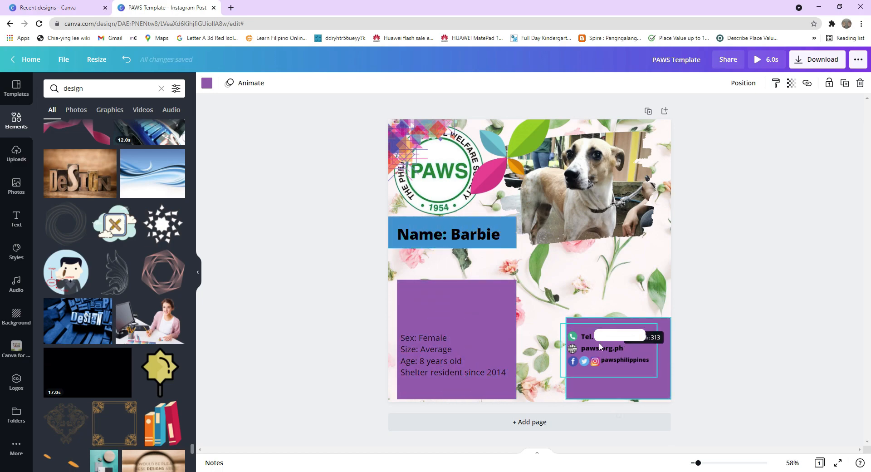
left_click_drag(627, 384, 627, 385)
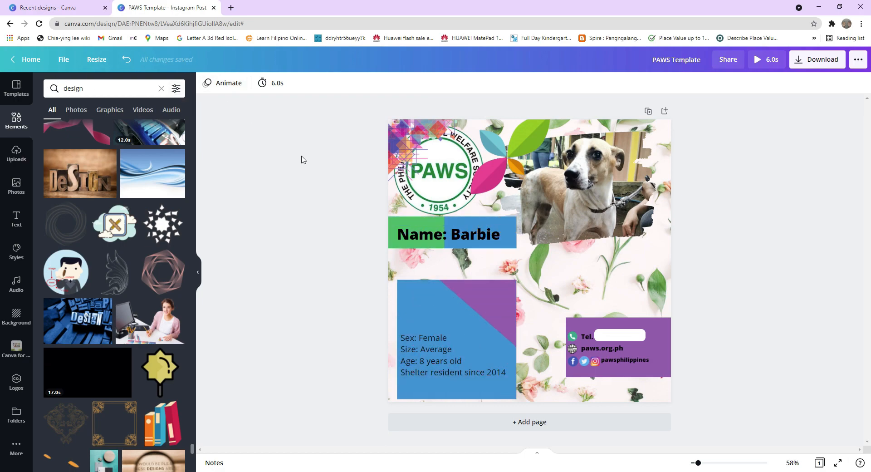
left_click(668, 360)
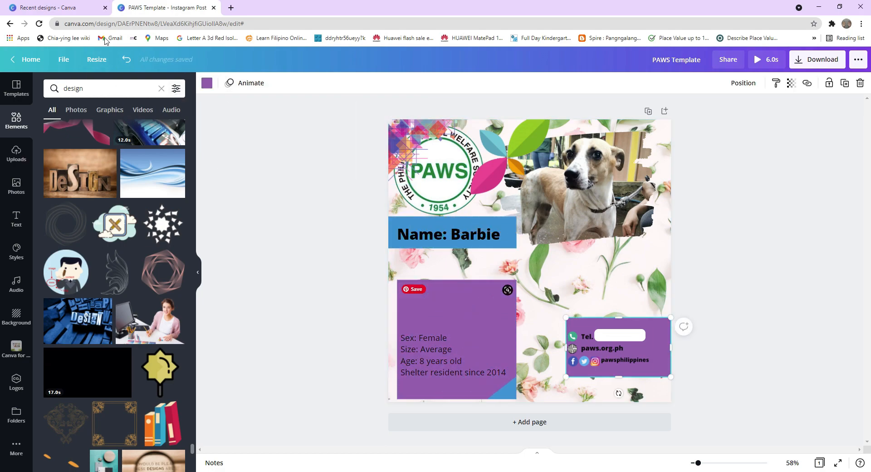
left_click(207, 83)
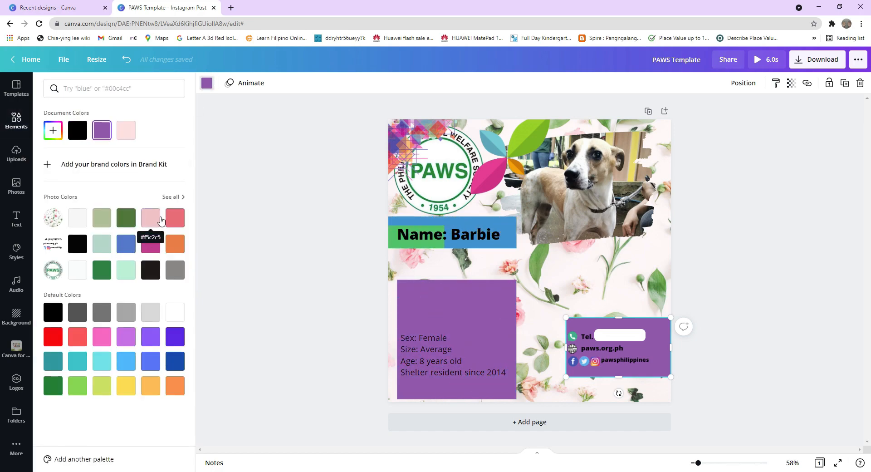
key("t")
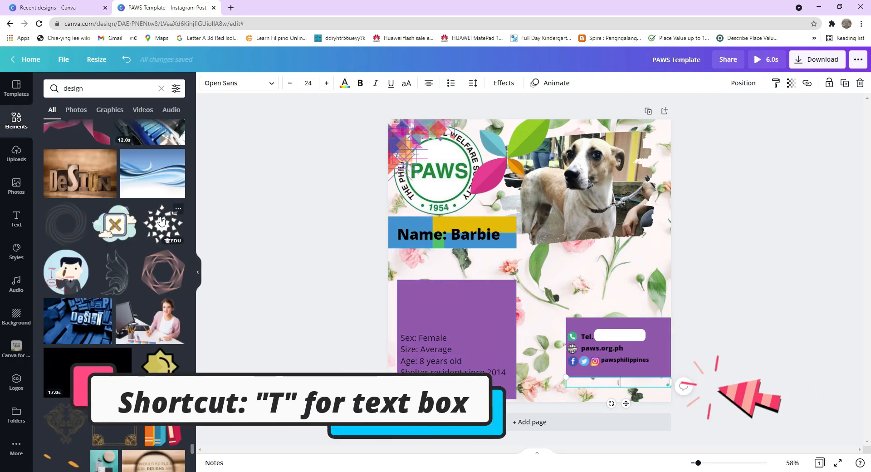
key("BackSpace")
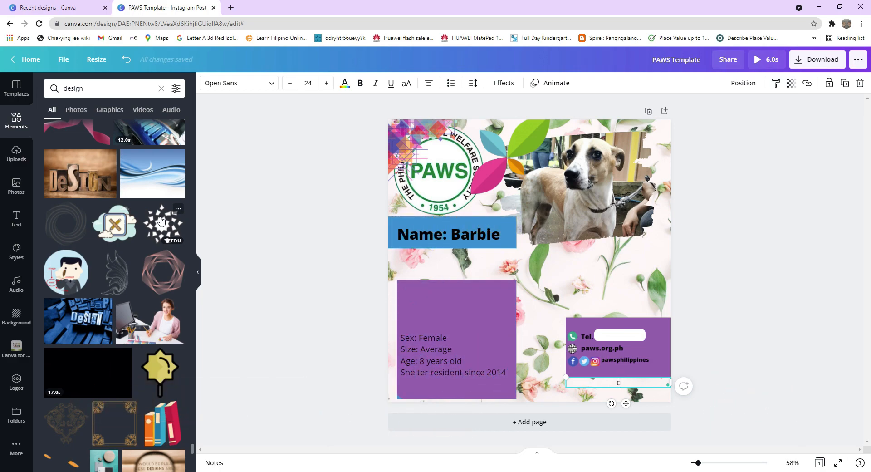
key("BackSpace")
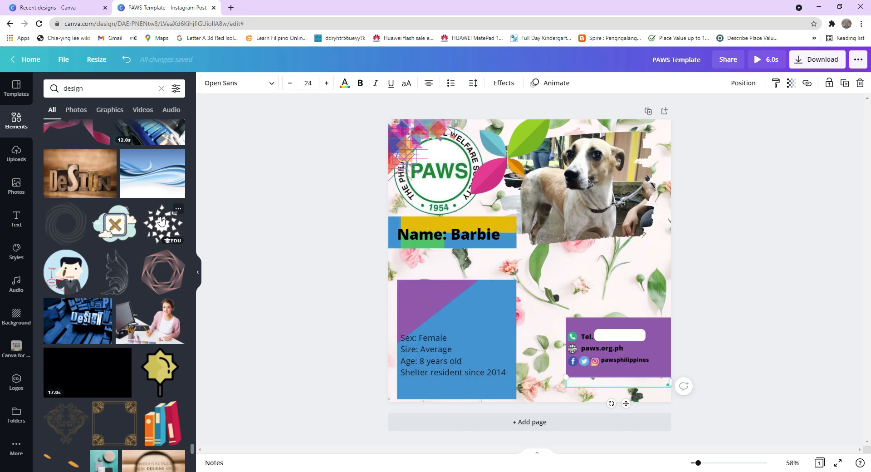
left_click(739, 271)
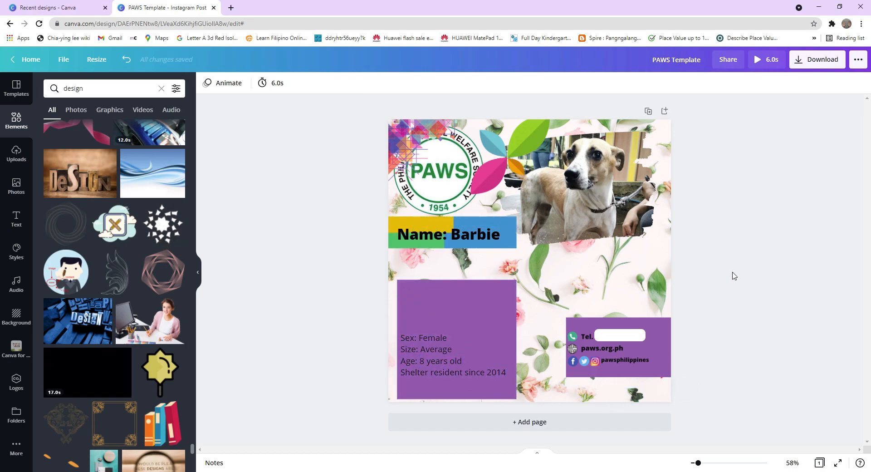
key("c")
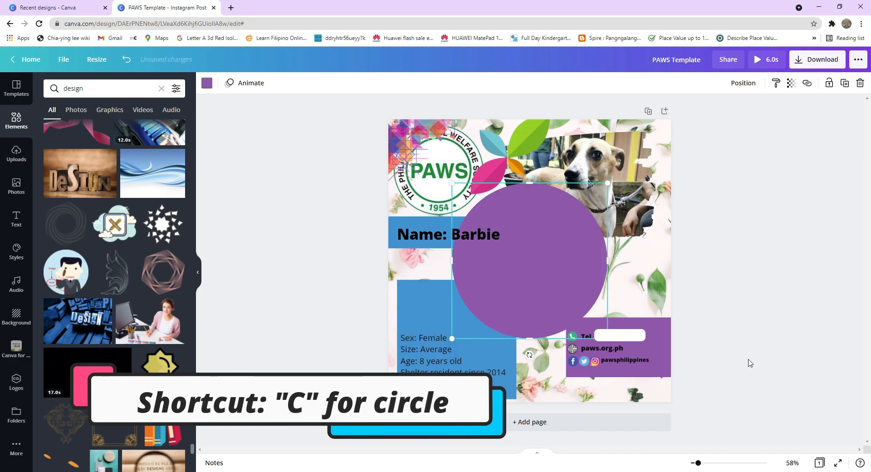
key("Delete")
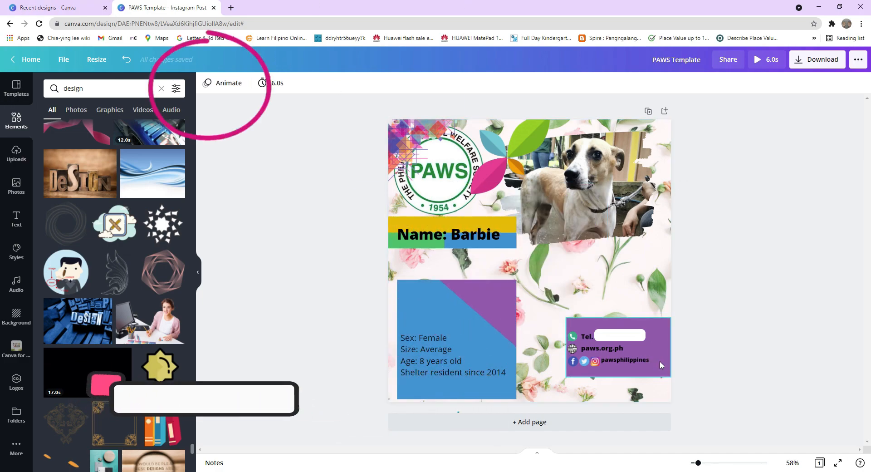
Recolor the contact-details rectangle to light mint green.
left_click(660, 361)
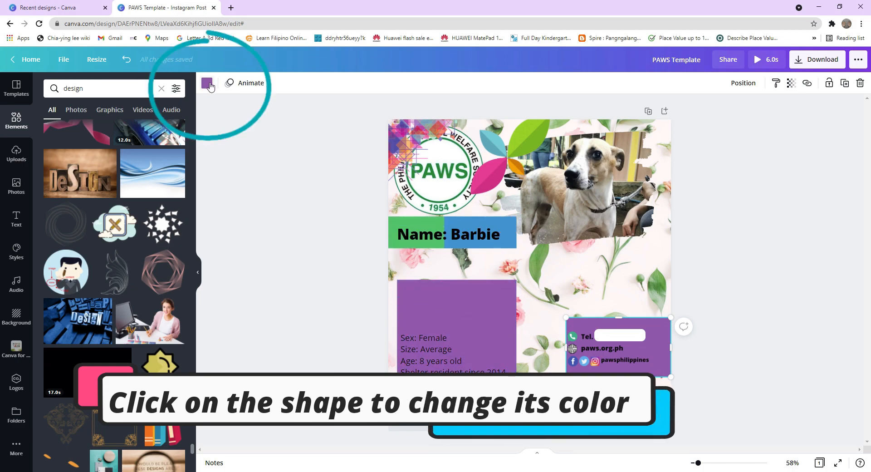
left_click(207, 83)
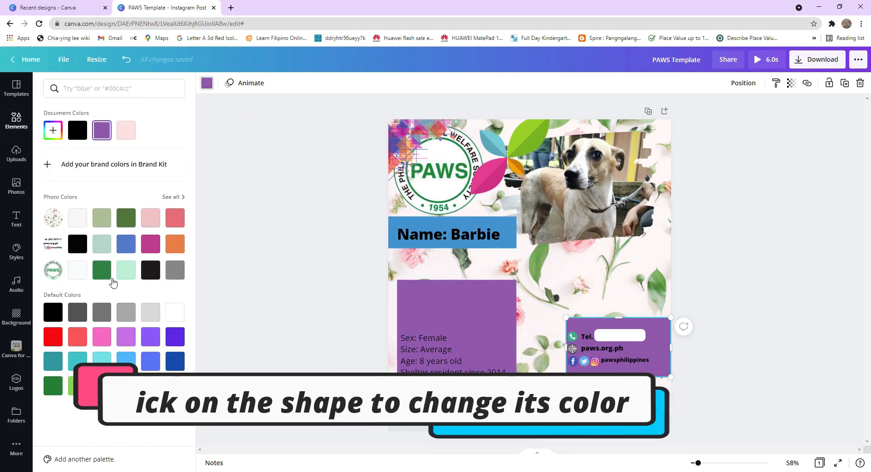
left_click(127, 271)
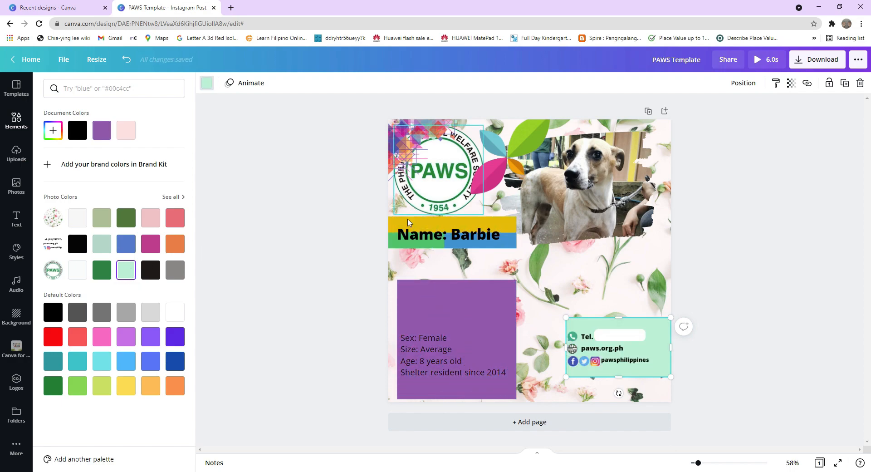
left_click(729, 194)
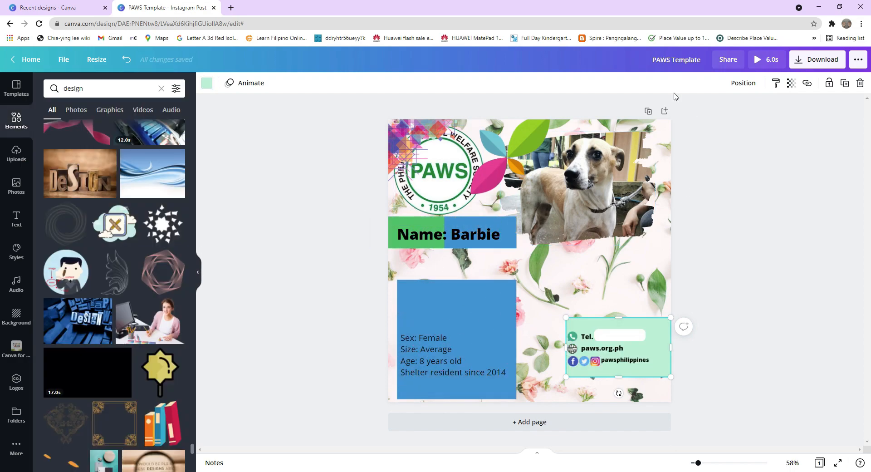
Bring the PAWS logo to the front so it sits above the other elements.
scroll(93, 326, "down", 15)
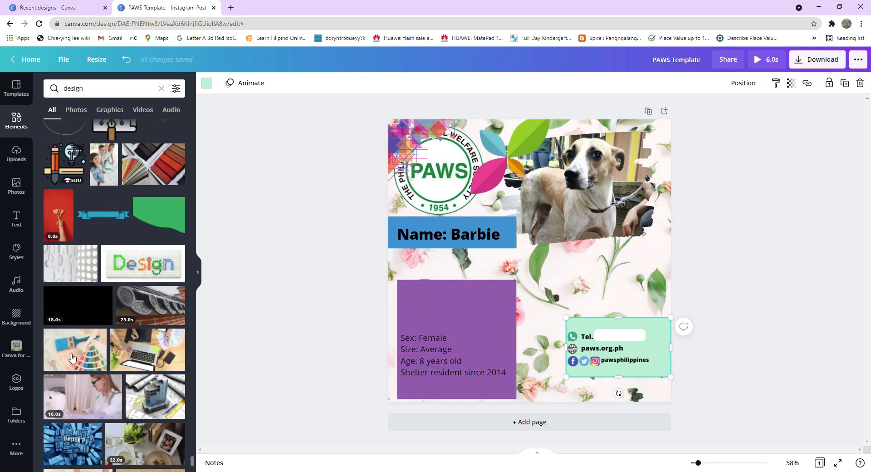
scroll(72, 359, "up", 7)
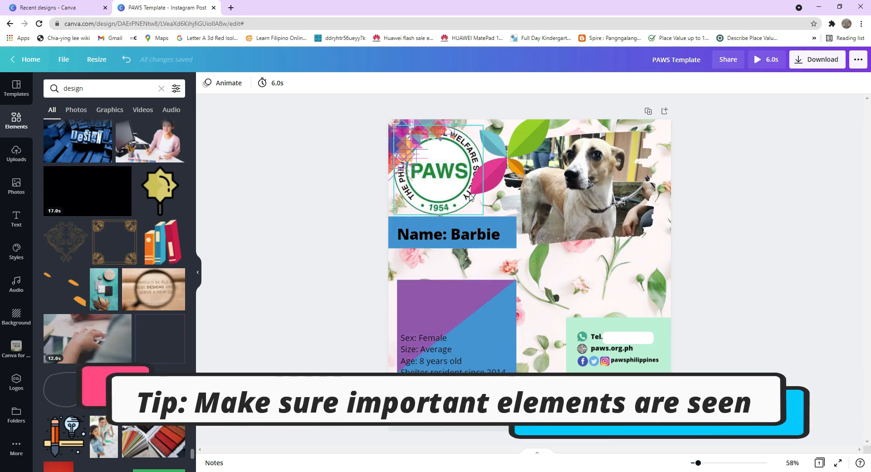
right_click(443, 162)
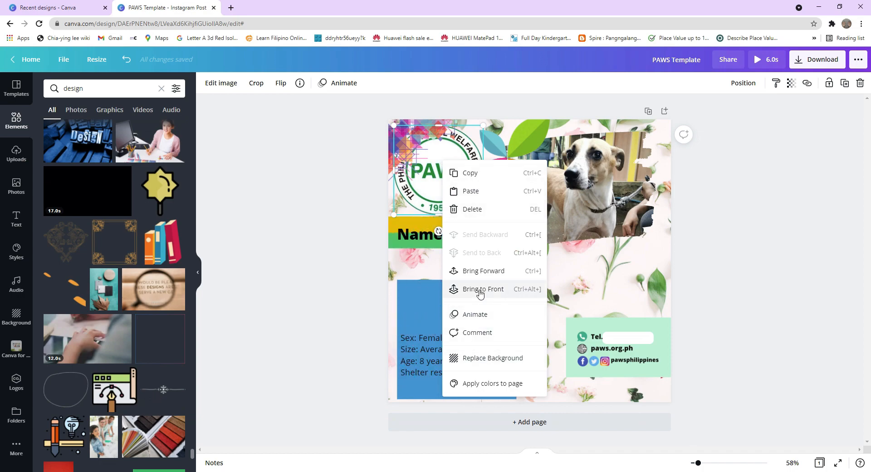
left_click(494, 285)
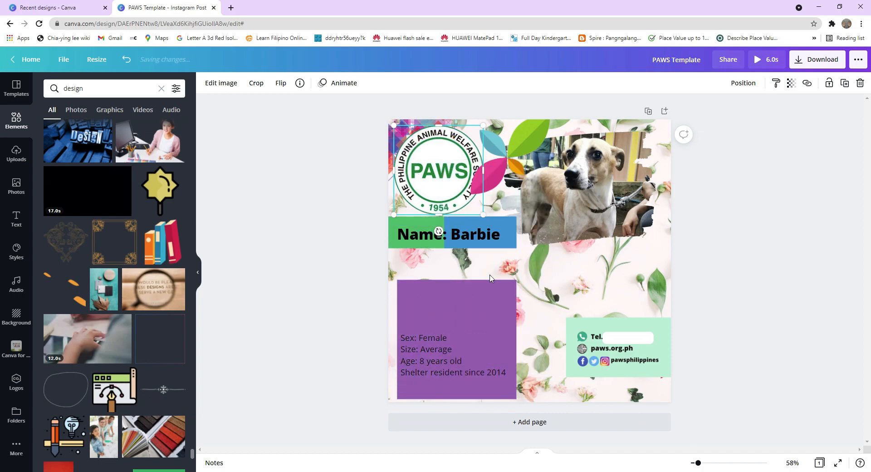
right_click(438, 184)
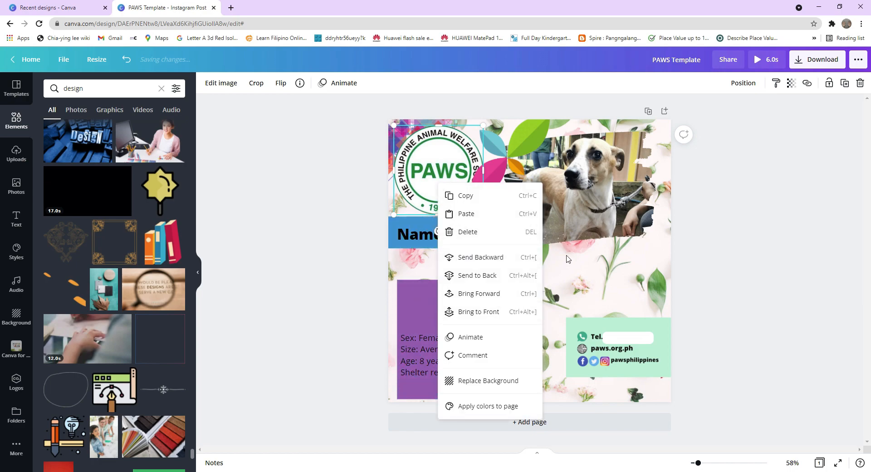
left_click(482, 257)
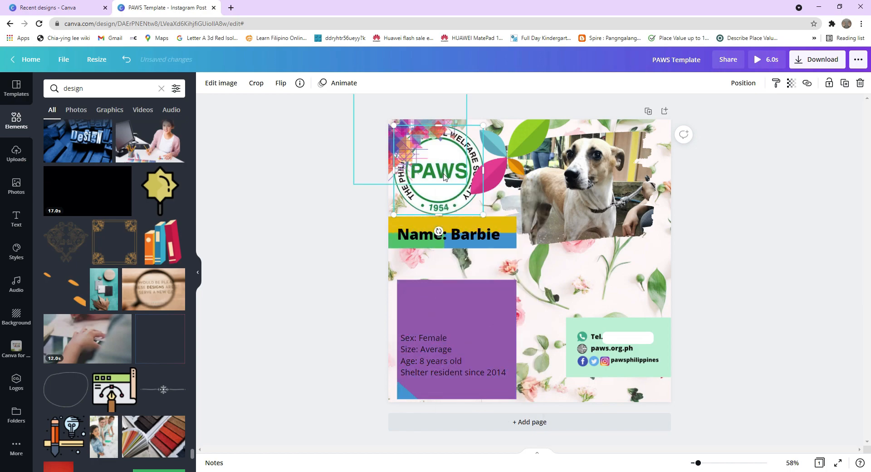
right_click(448, 200)
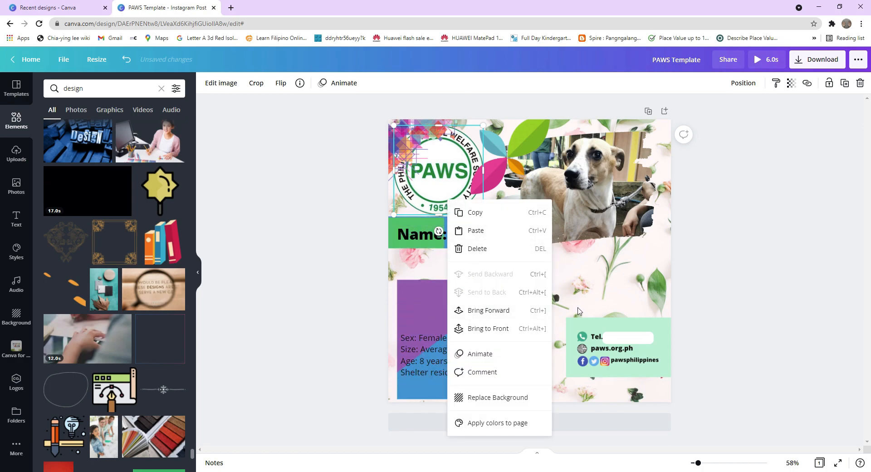
left_click(509, 334)
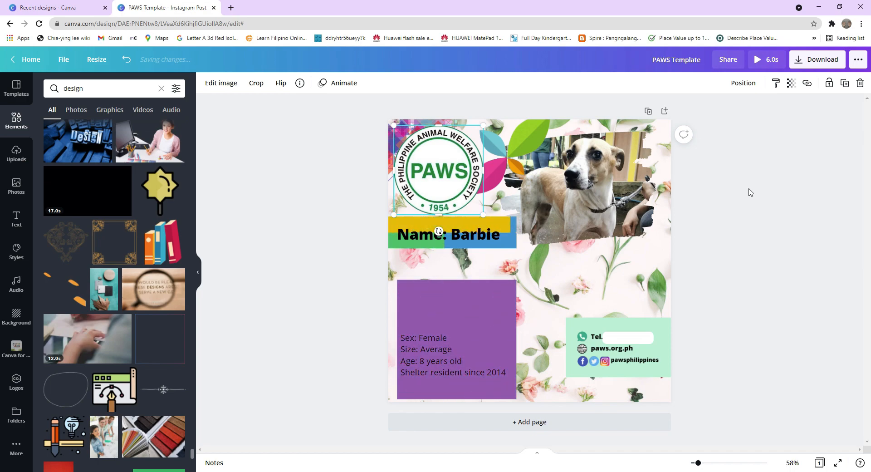
Search the Elements for "video background" and scroll through the results.
left_click(110, 95)
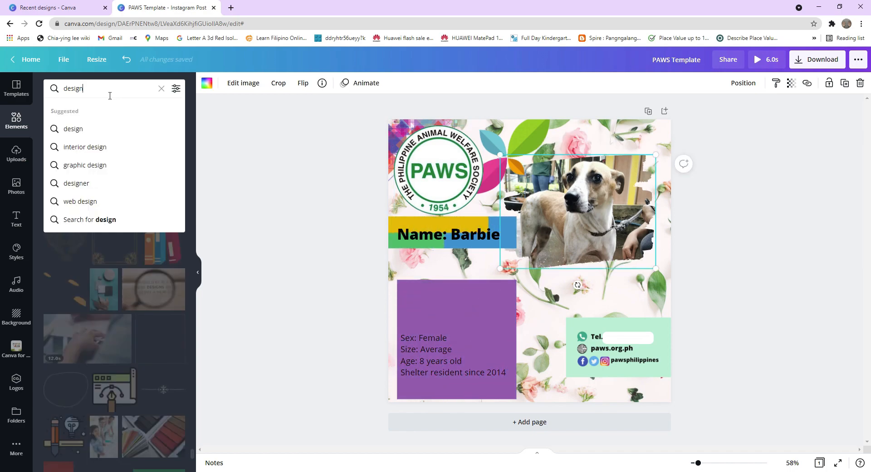
key("BackSpace")
key("BackSpace")
key("BackSpace")
key("BackSpace")
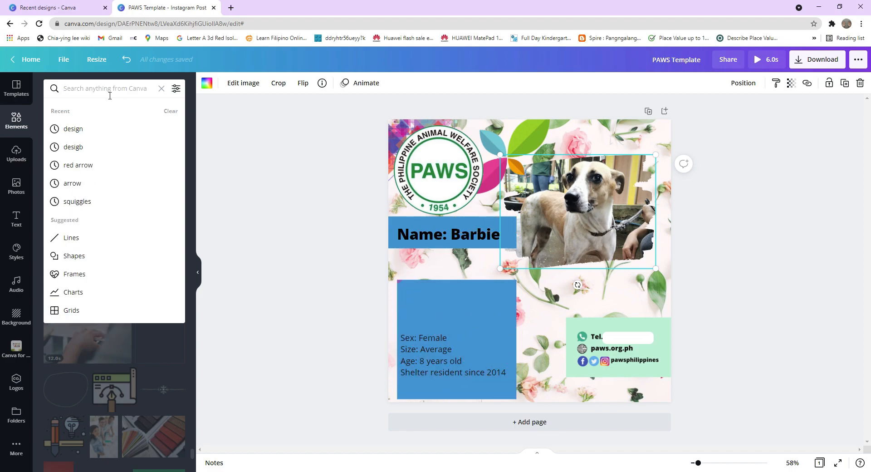
type("i")
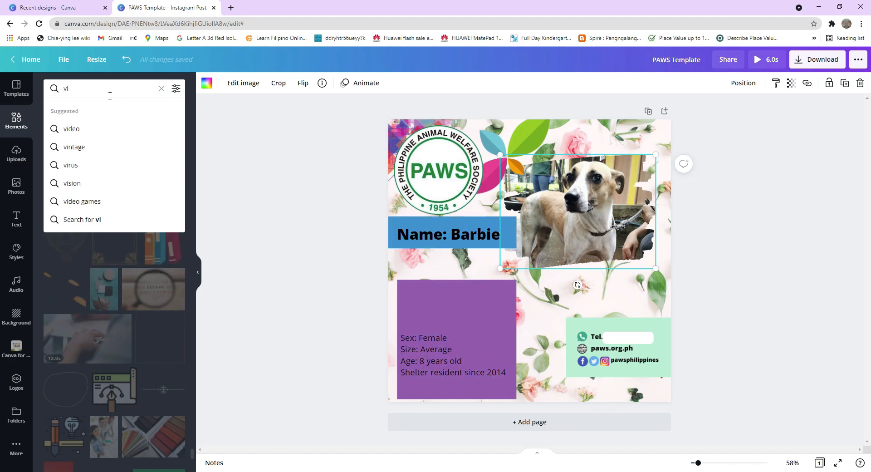
type("deo")
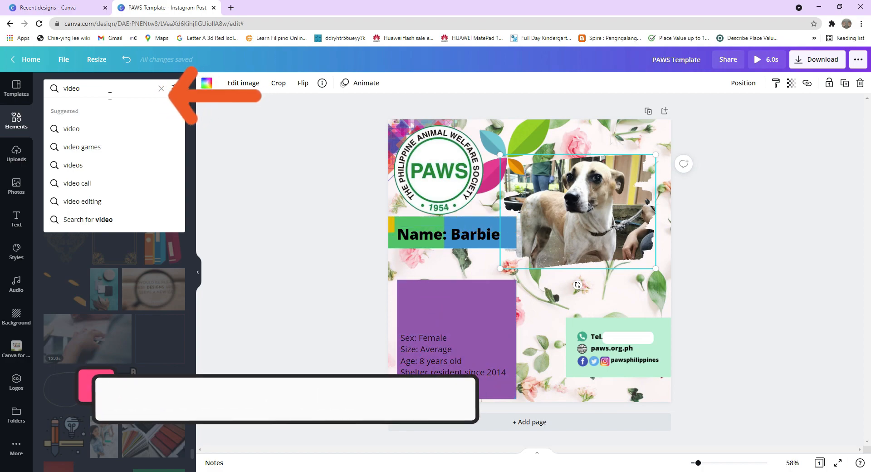
type(" ba")
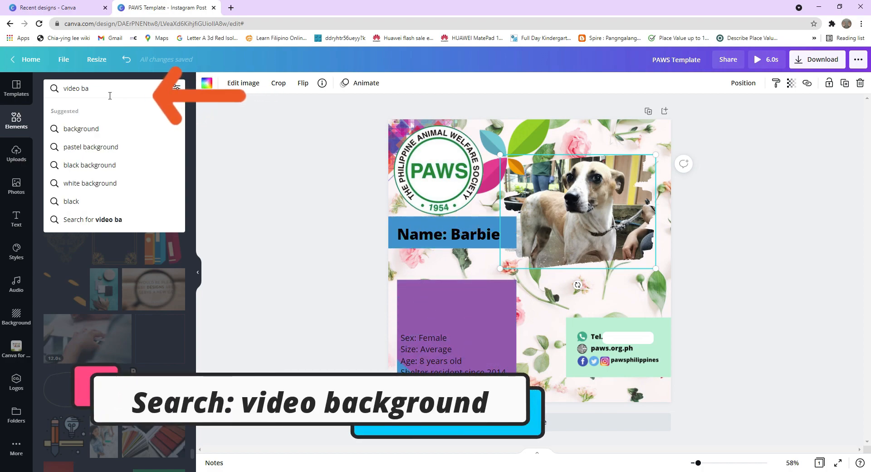
type("ck")
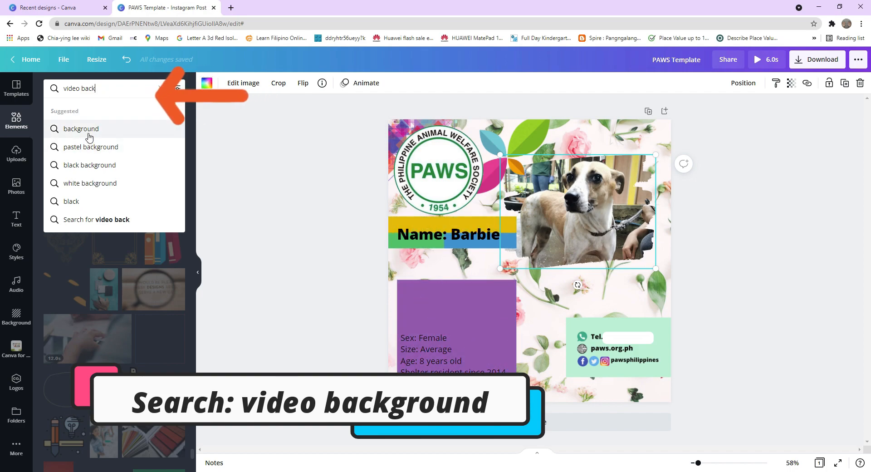
left_click(89, 132)
left_click(130, 87)
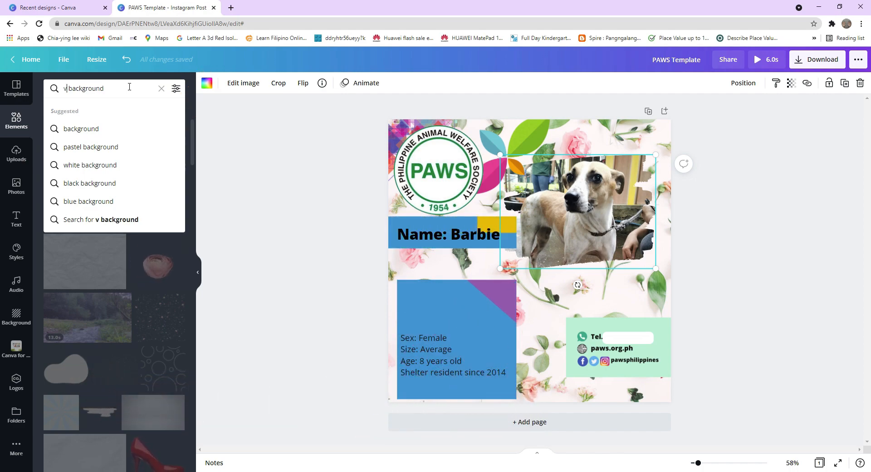
type("v ")
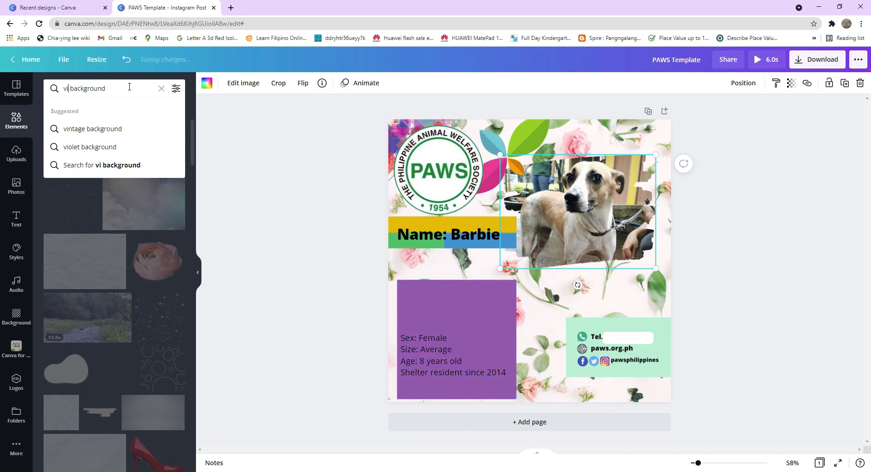
type("ideo")
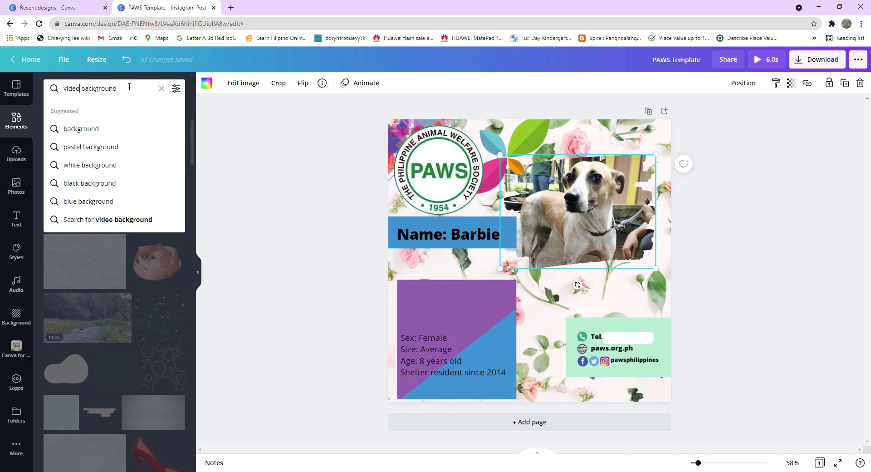
key("Return")
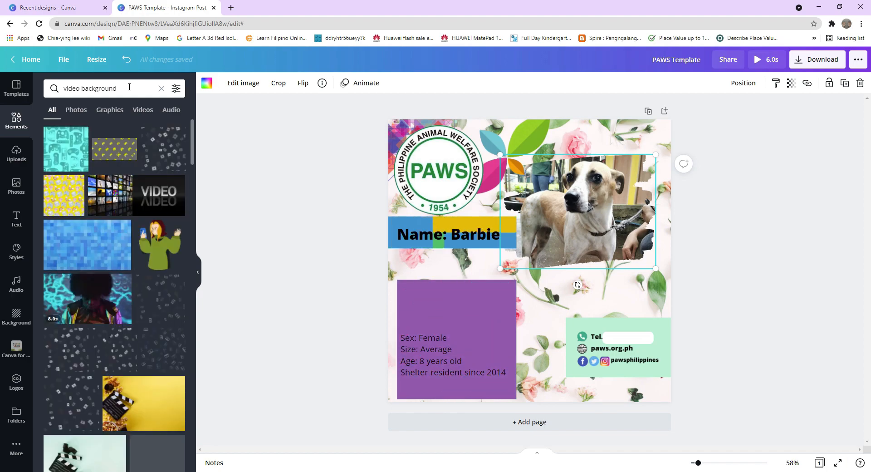
scroll(181, 412, "down", 3)
scroll(181, 412, "down", 4)
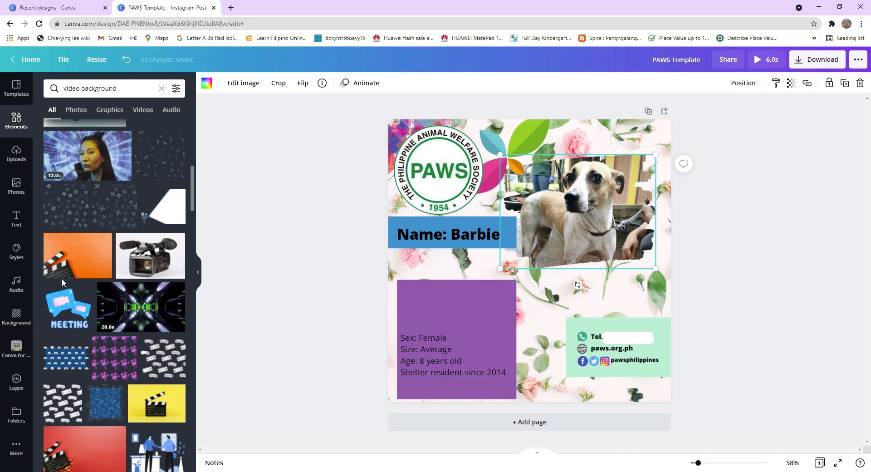
left_click(17, 310)
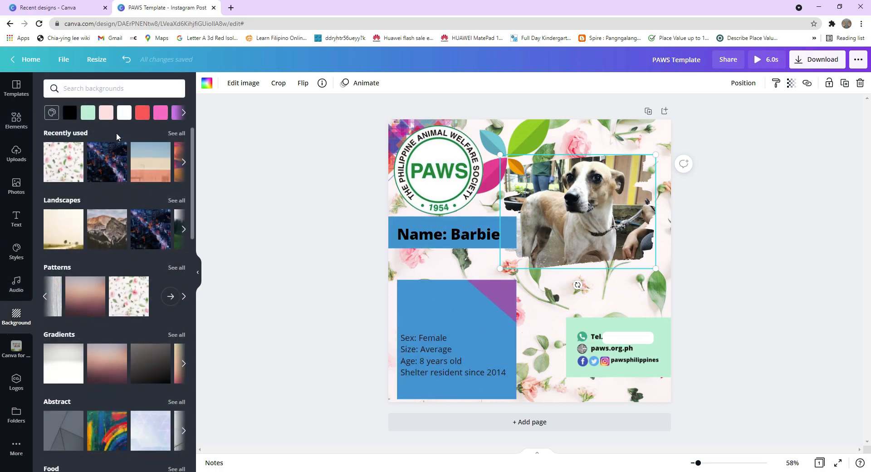
left_click(105, 89)
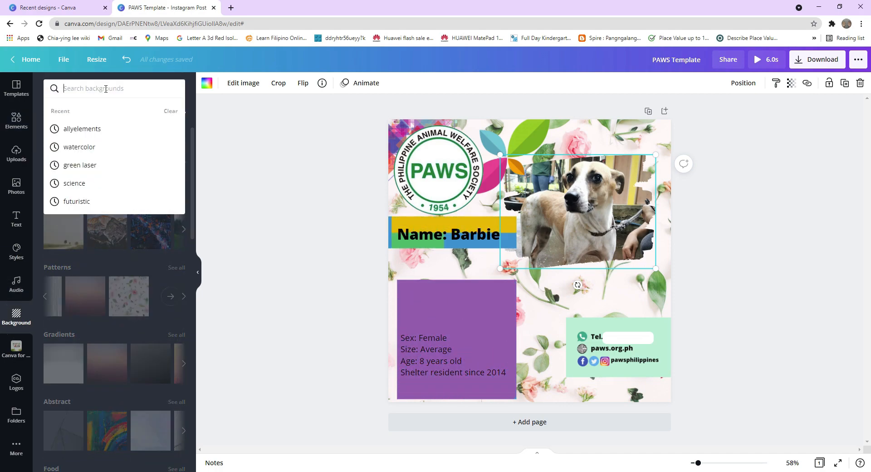
type("vi")
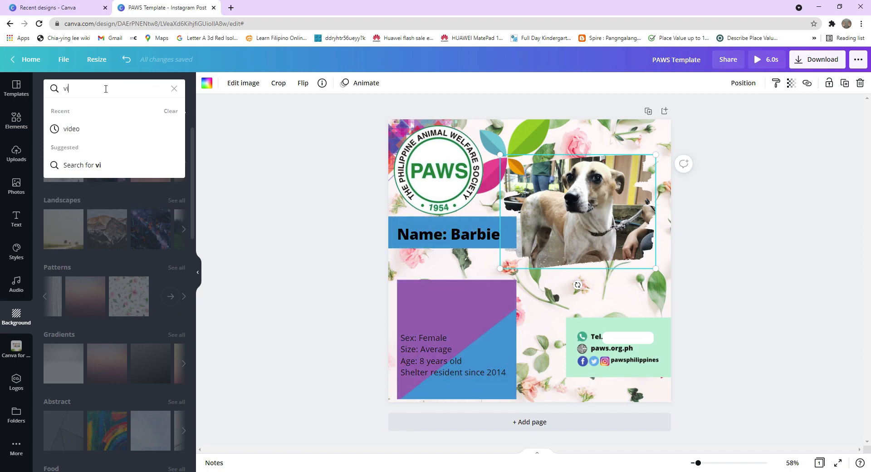
key("BackSpace")
key("BackSpace")
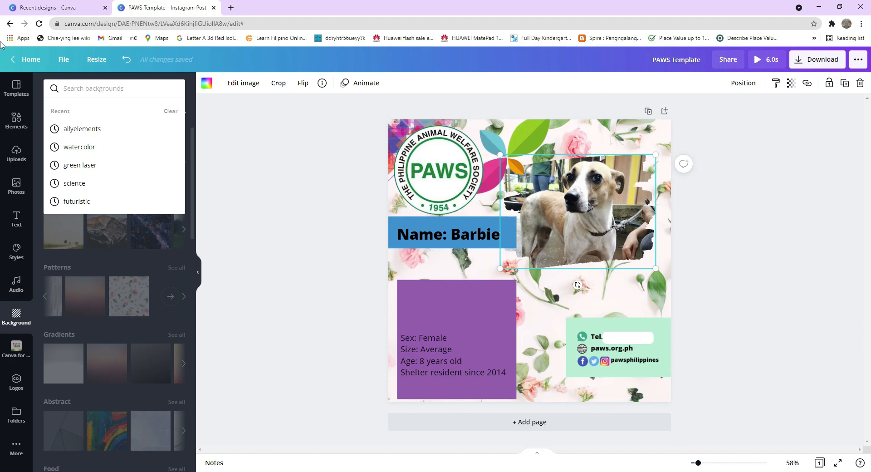
left_click(26, 131)
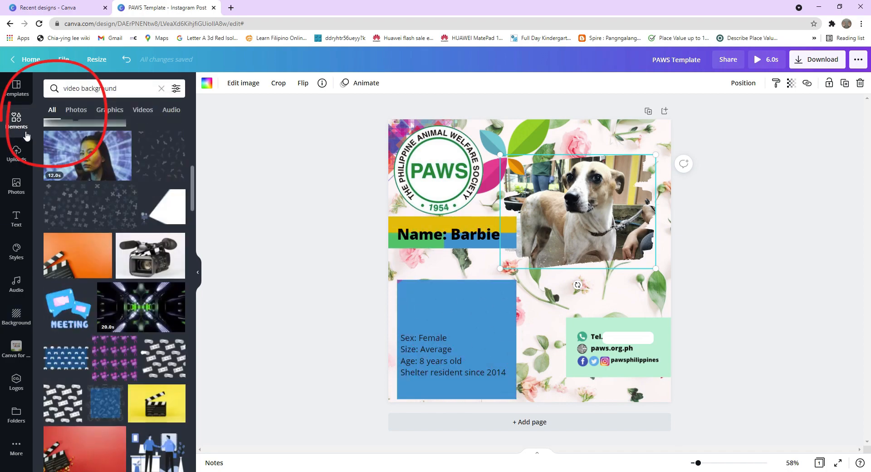
Browse the video background results, switching between the Videos and Graphics categories.
scroll(66, 153, "down", 10)
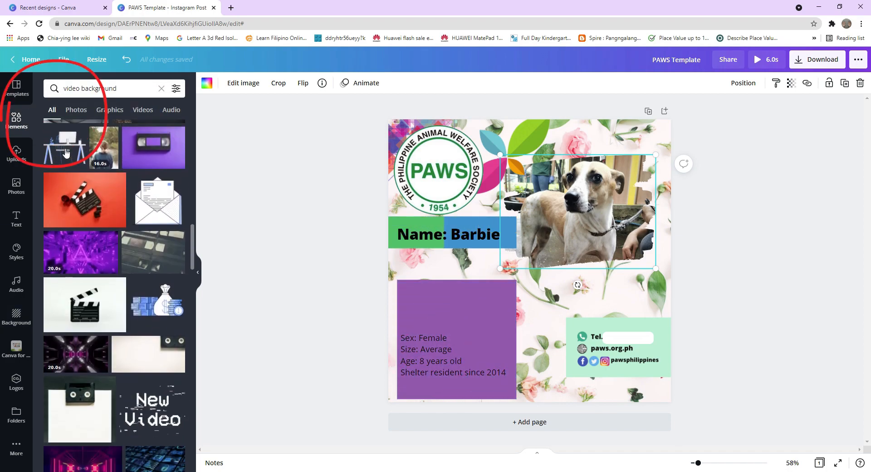
scroll(66, 153, "down", 5)
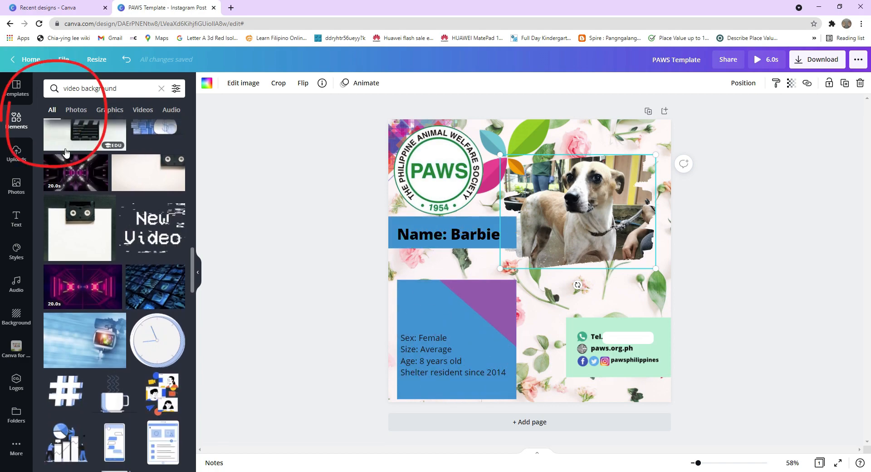
scroll(65, 153, "up", 3)
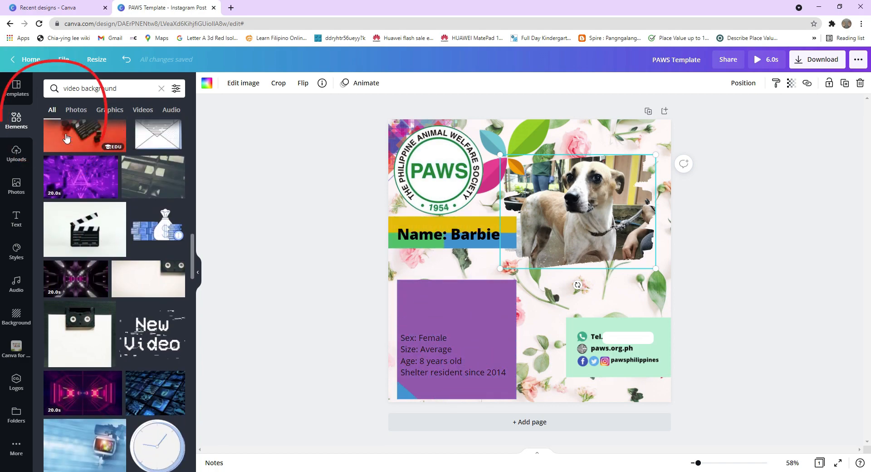
scroll(66, 136, "up", 3)
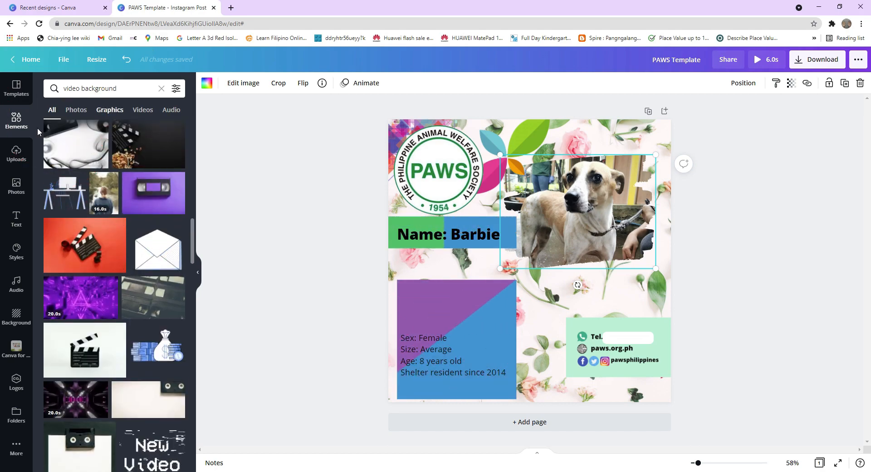
left_click(149, 109)
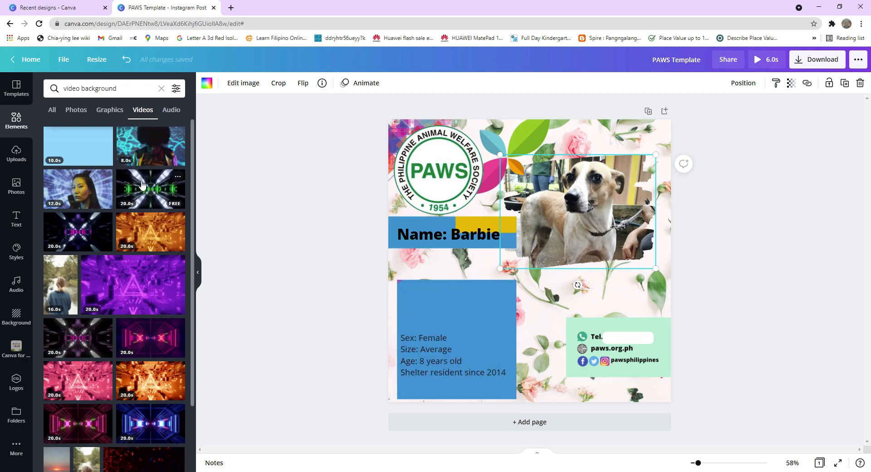
scroll(142, 184, "down", 2)
scroll(142, 184, "down", 1)
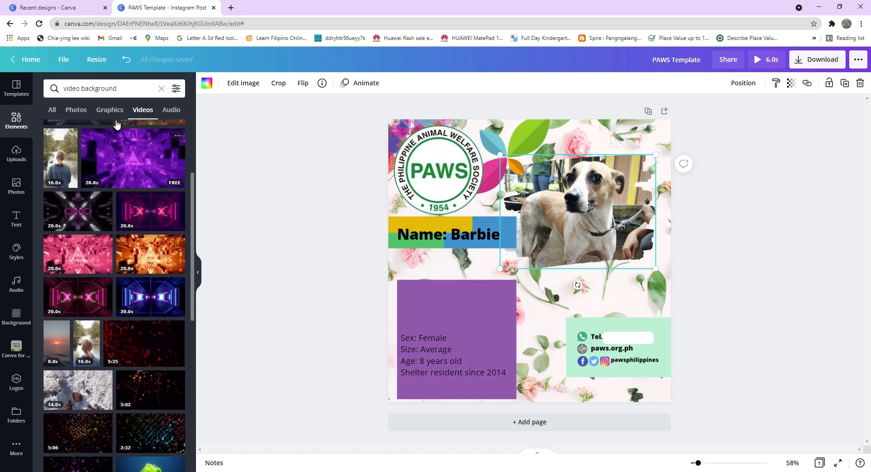
left_click(111, 112)
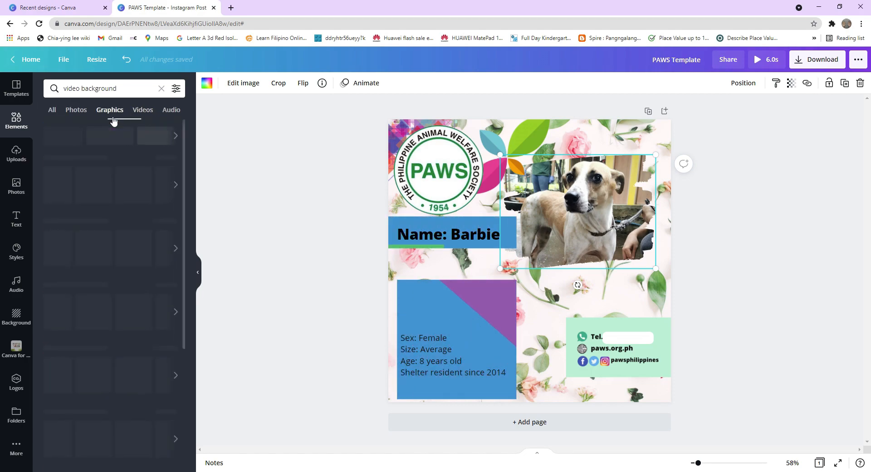
Browse the Photos, Graphics and Videos results of the video background search for a suitable clip.
scroll(111, 150, "down", 4)
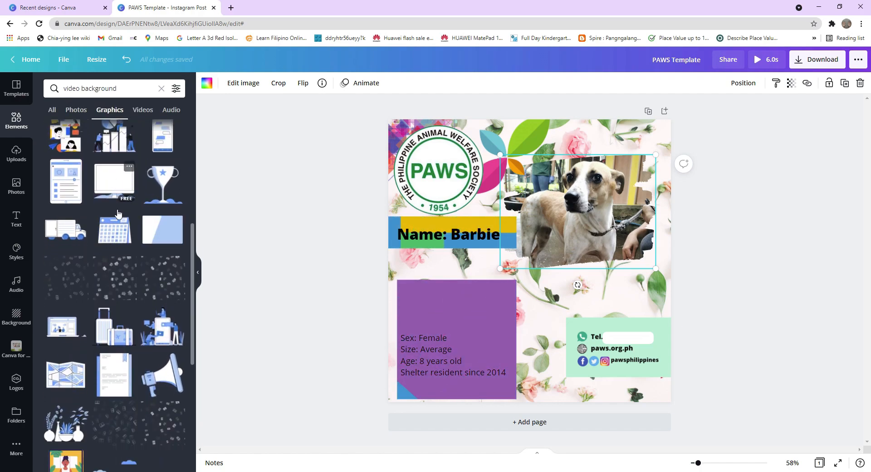
scroll(88, 157, "up", 2)
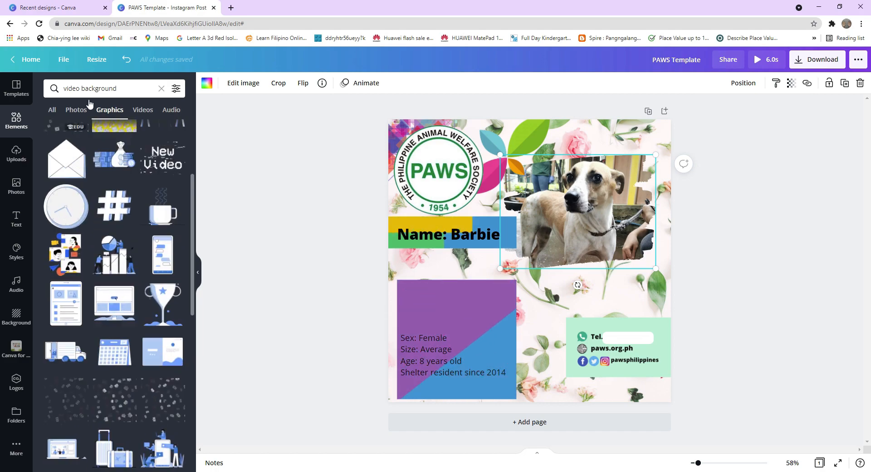
left_click(76, 111)
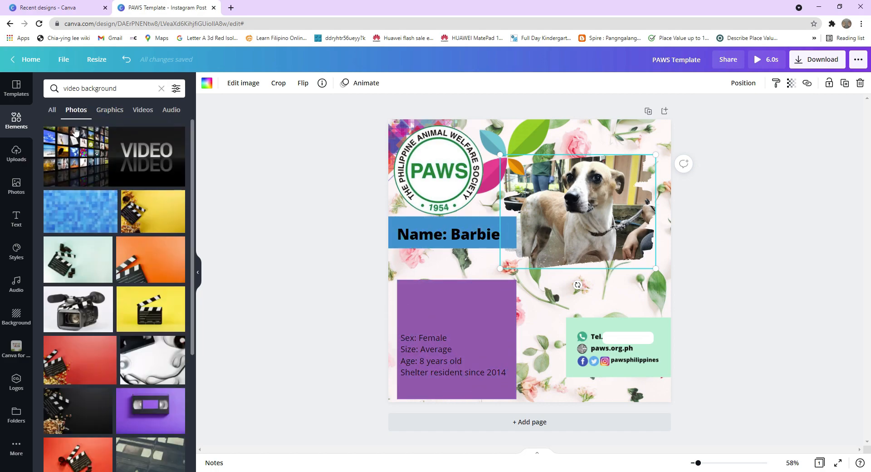
scroll(81, 169, "down", 3)
scroll(81, 169, "down", 7)
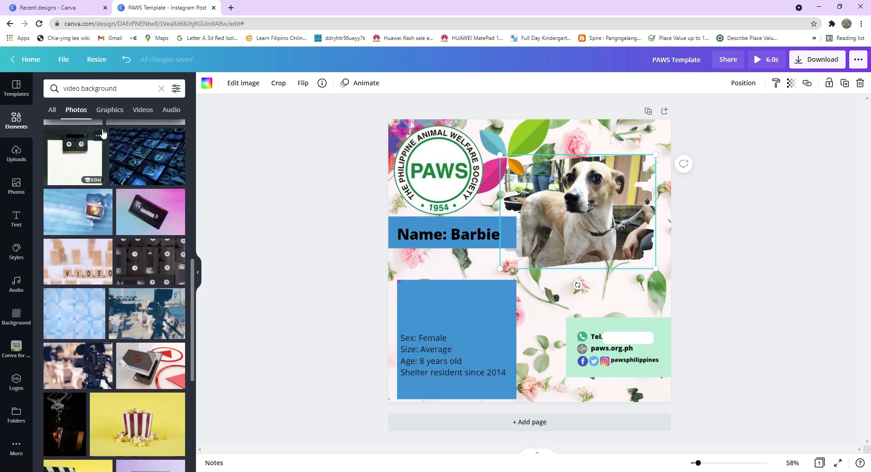
left_click(111, 112)
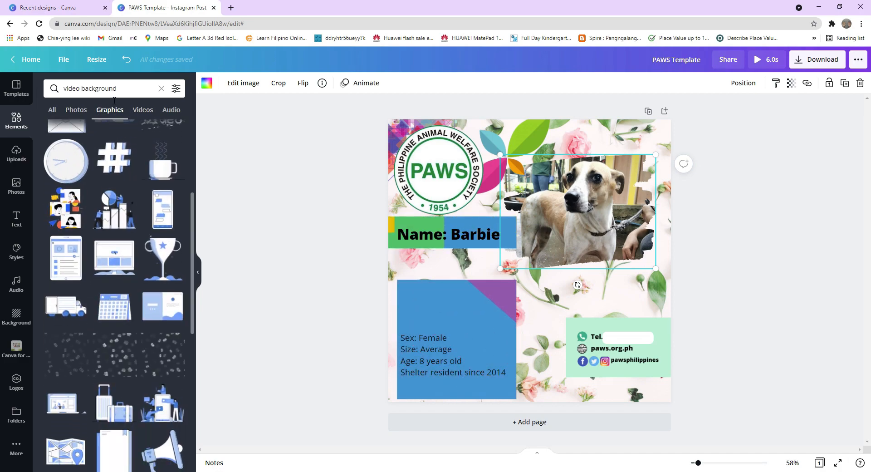
left_click(139, 117)
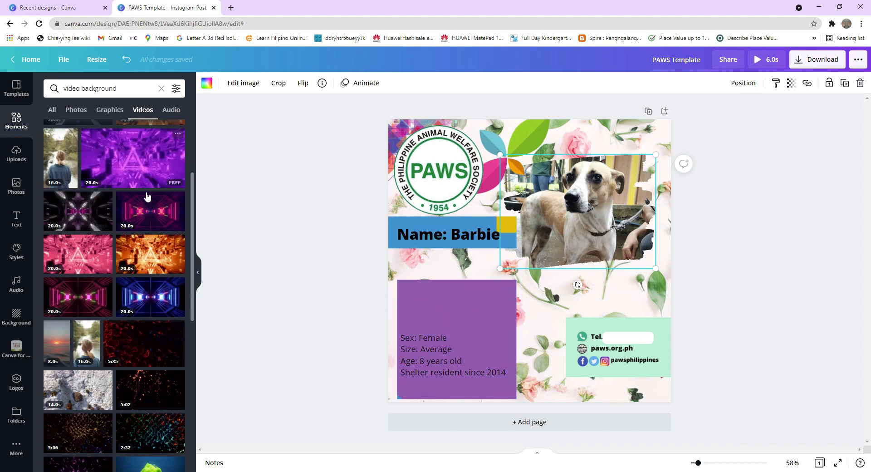
scroll(136, 213, "down", 5)
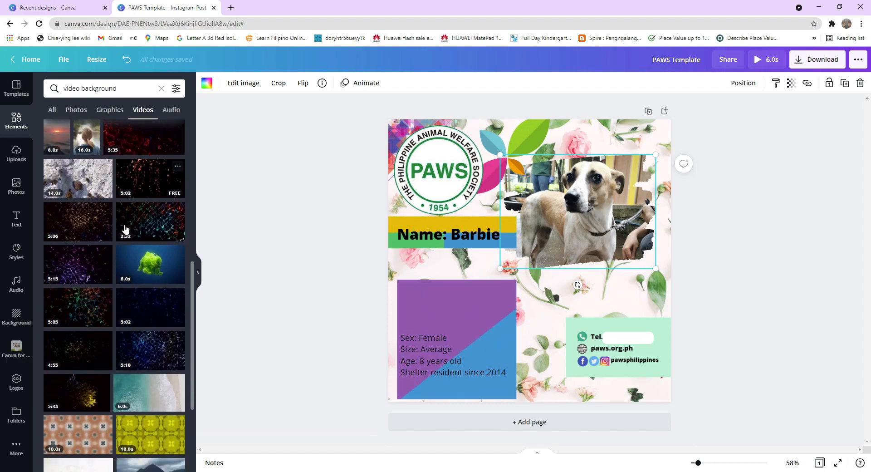
scroll(127, 229, "down", 5)
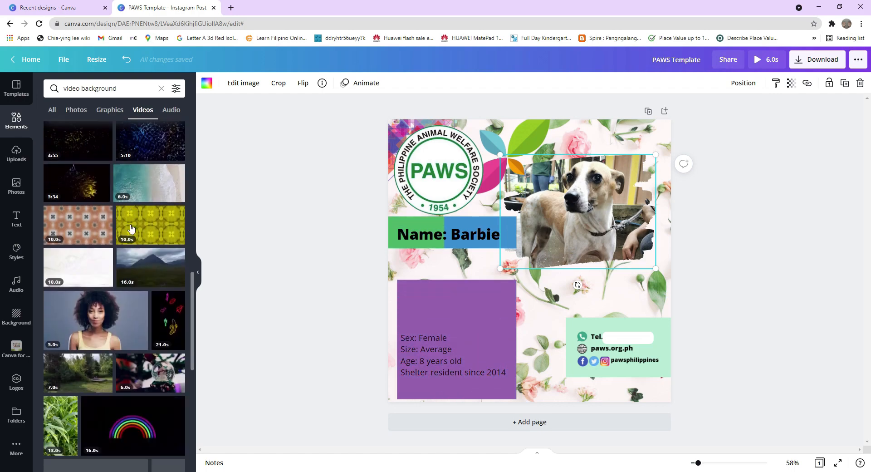
scroll(129, 227, "down", 15)
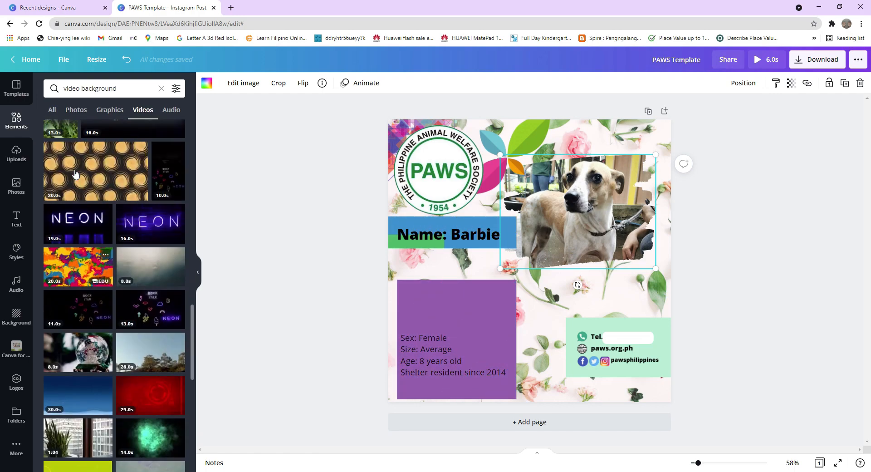
key("ctrl+minus")
key("ctrl+minus")
key("ctrl+minus")
left_click_drag(145, 263, 144, 192)
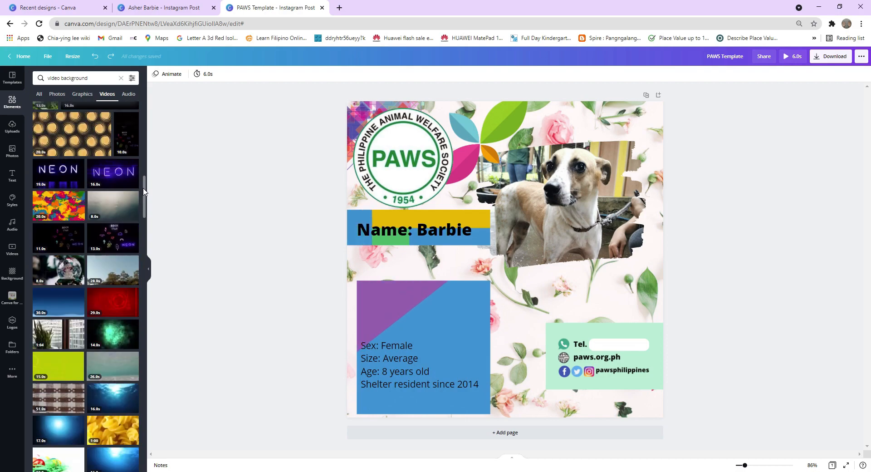
scroll(145, 191, "down", 5)
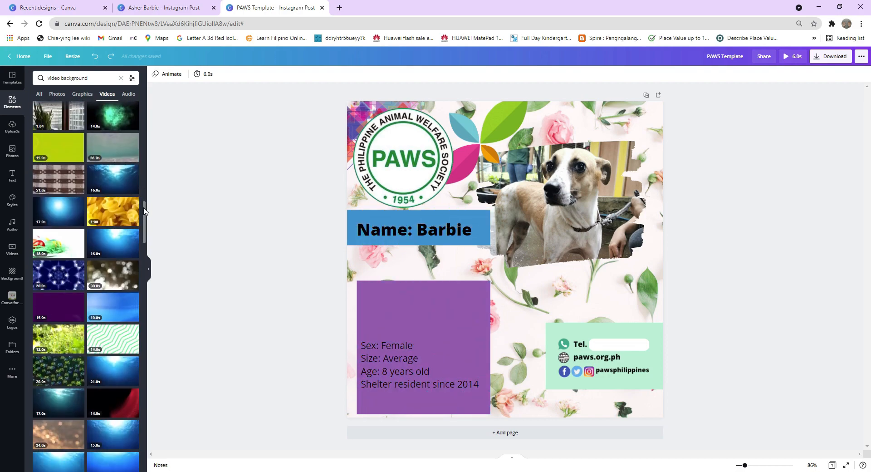
Add the glowing blue light video and replace the page background with it.
left_click(62, 214)
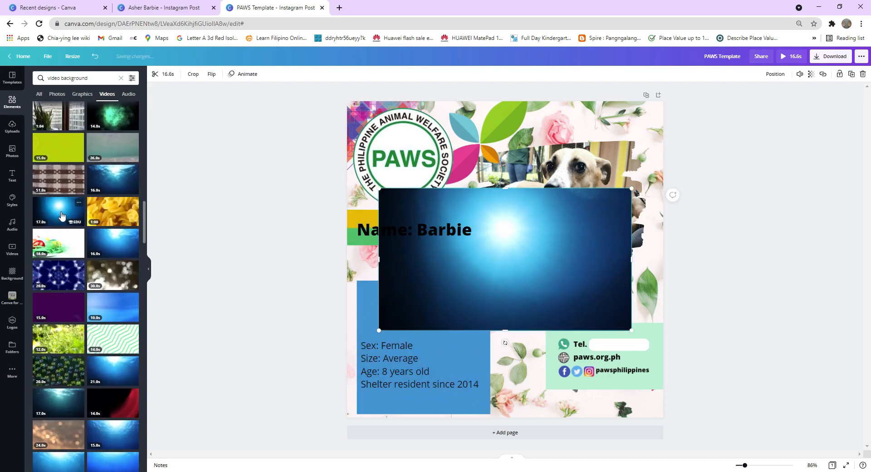
right_click(553, 238)
left_click(590, 388)
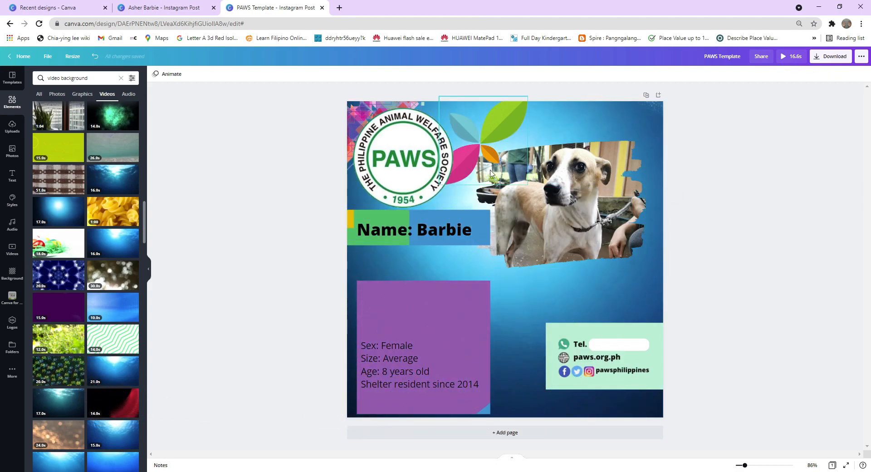
Nudge the leaf graphic up and to the right, and shift the PAWS logo slightly right.
left_click_drag(552, 199, 579, 174)
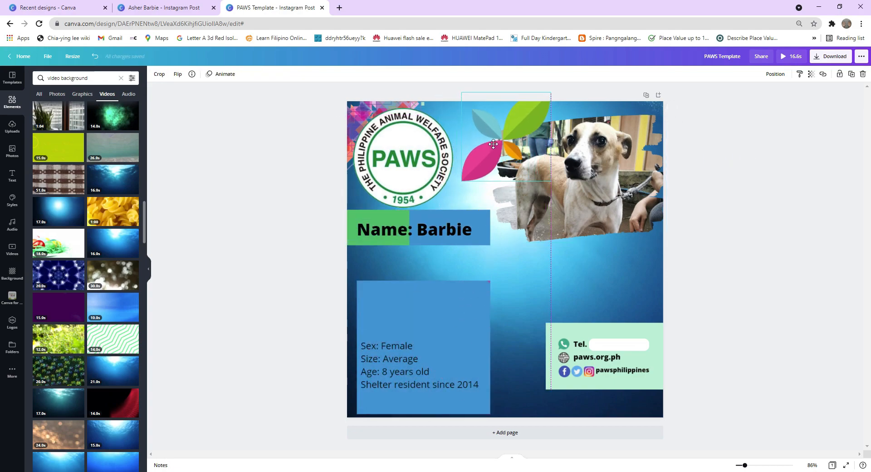
left_click_drag(429, 162, 435, 161)
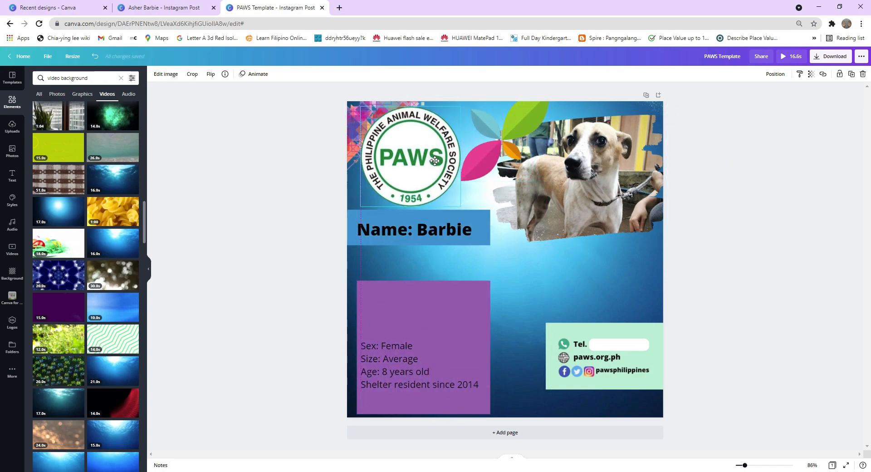